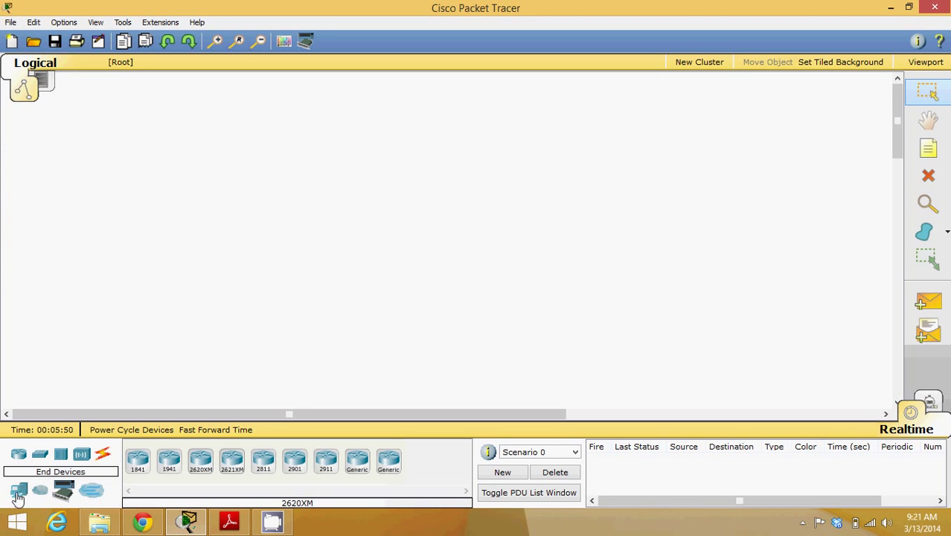
Place two generic PCs well apart along the lower part of the empty workspace.
{"action": "left_click", "coordinate": [17, 495]}
{"action": "left_click", "coordinate": [138, 460]}
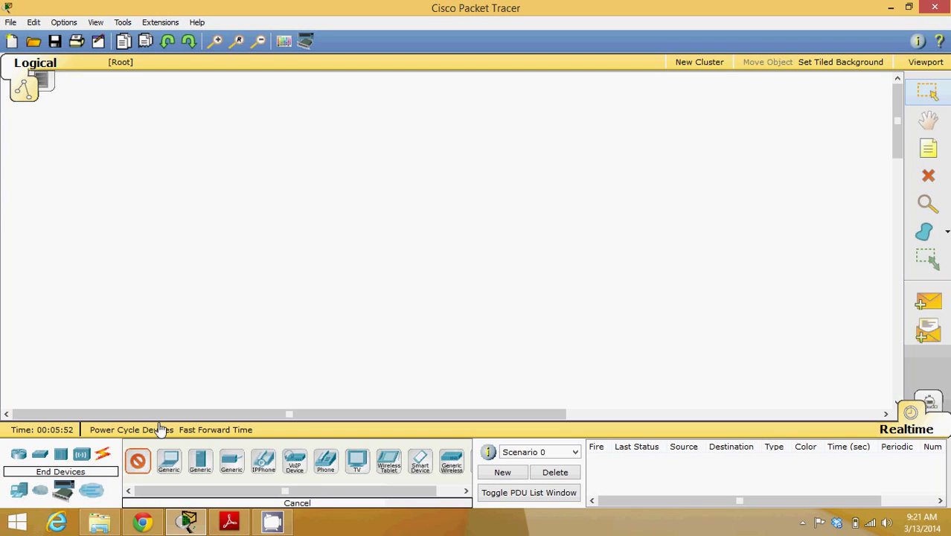
{"action": "left_click", "coordinate": [215, 348]}
{"action": "left_click", "coordinate": [138, 461]}
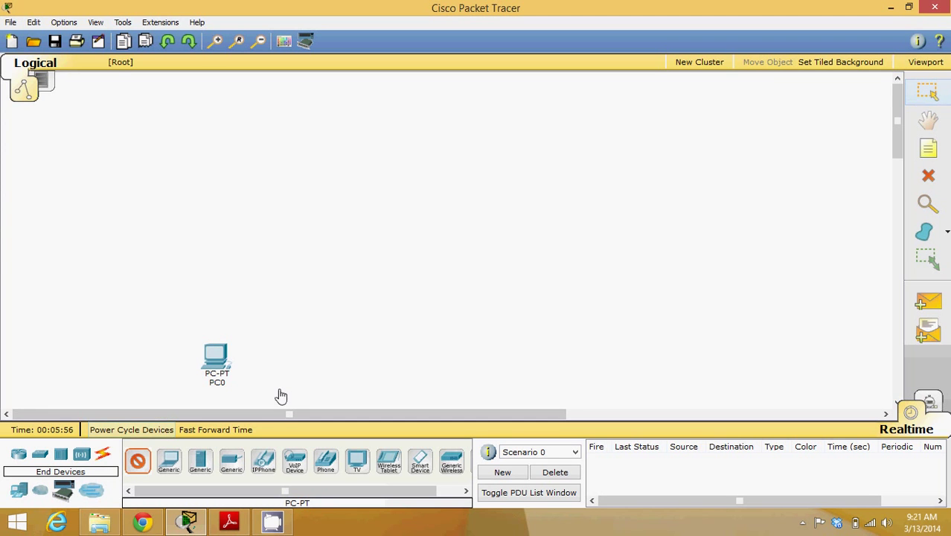
{"action": "left_click", "coordinate": [556, 340]}
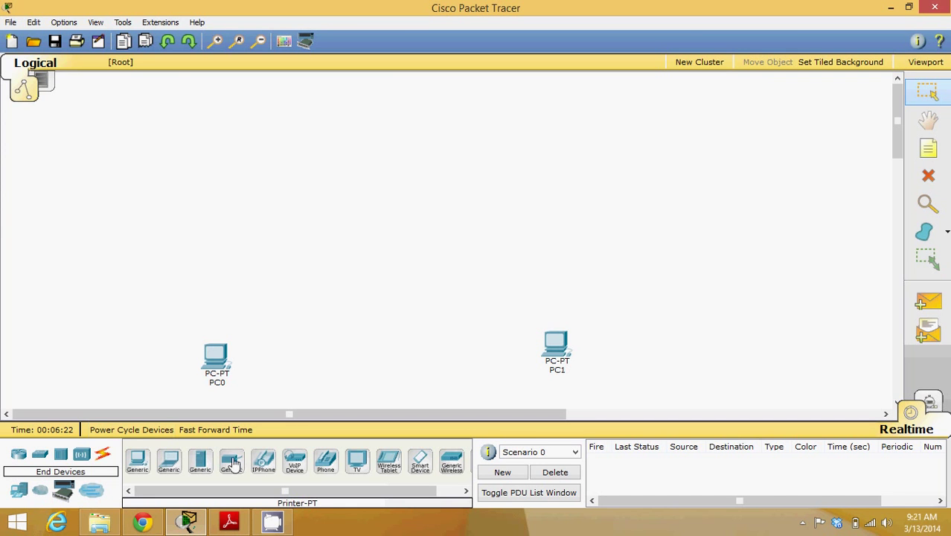
Add two generic Switch-PT switches to the workspace, one above PC0 and one above PC1.
{"action": "left_click", "coordinate": [41, 457]}
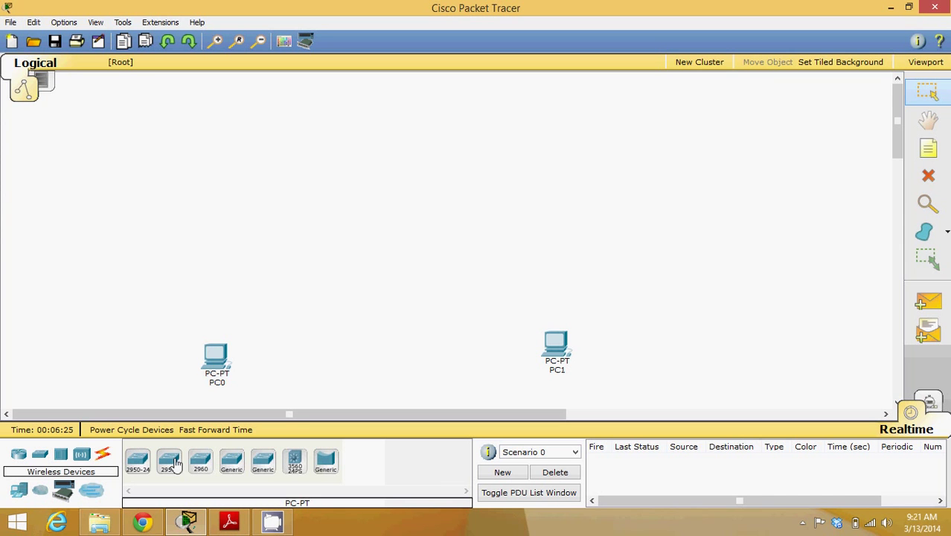
{"action": "left_click", "coordinate": [233, 463]}
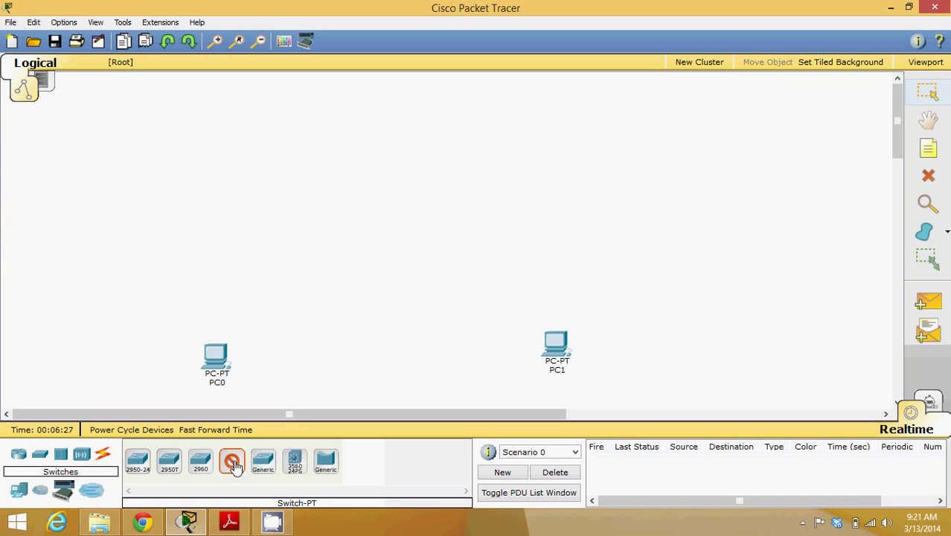
{"action": "left_click", "coordinate": [240, 265]}
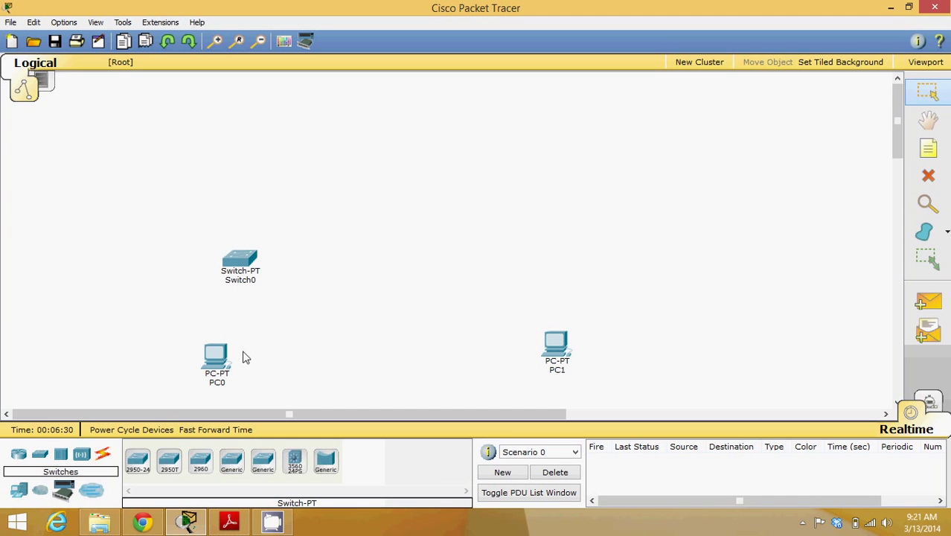
{"action": "left_click", "coordinate": [232, 462]}
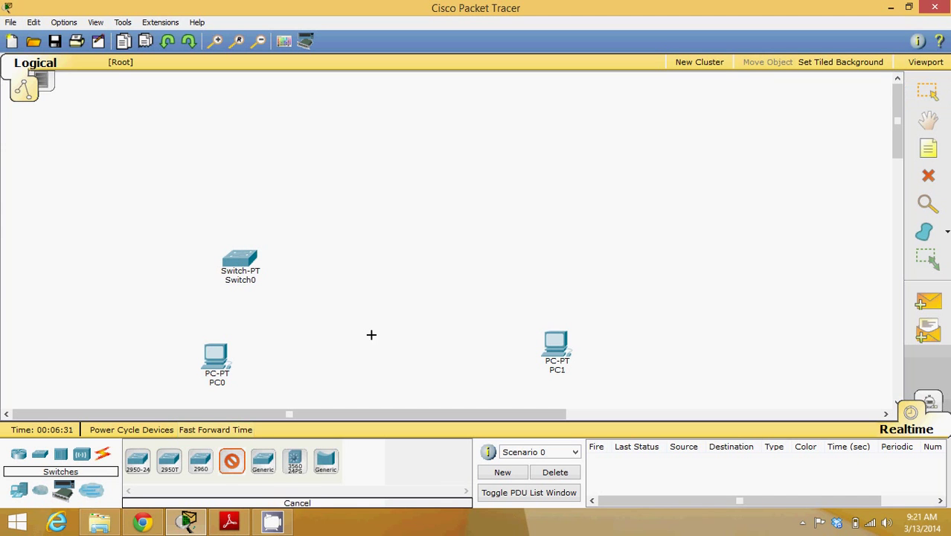
{"action": "left_click", "coordinate": [500, 247]}
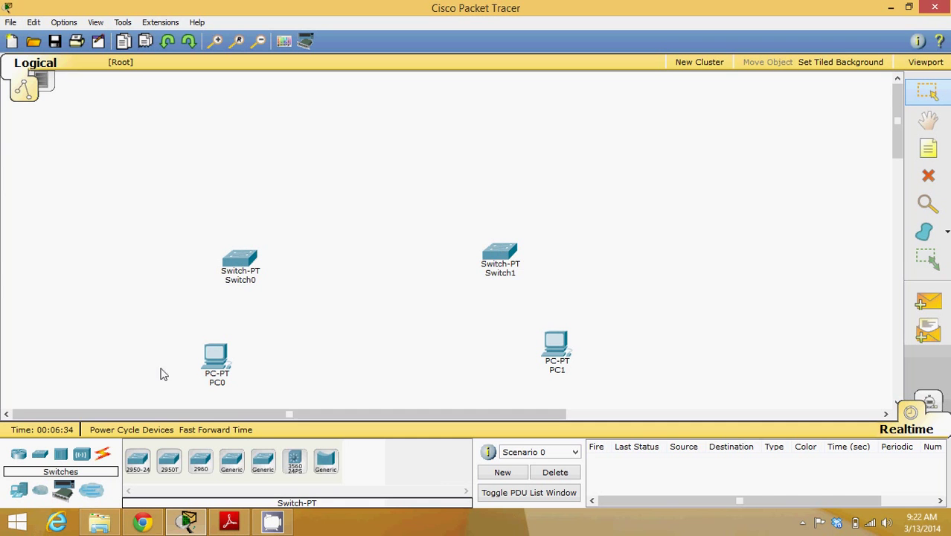
Add two generic Router-PT routers side by side above the two switches.
{"action": "left_click", "coordinate": [19, 454]}
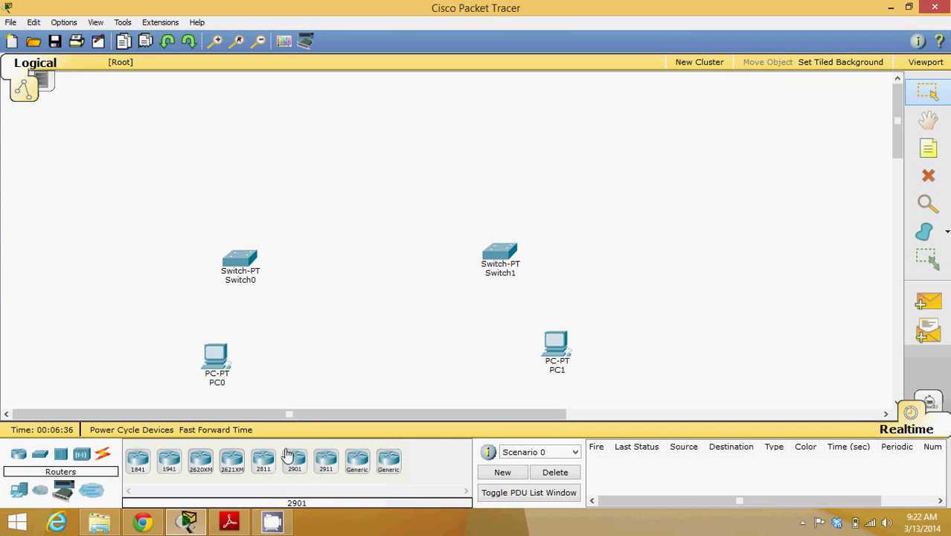
{"action": "left_click", "coordinate": [357, 465]}
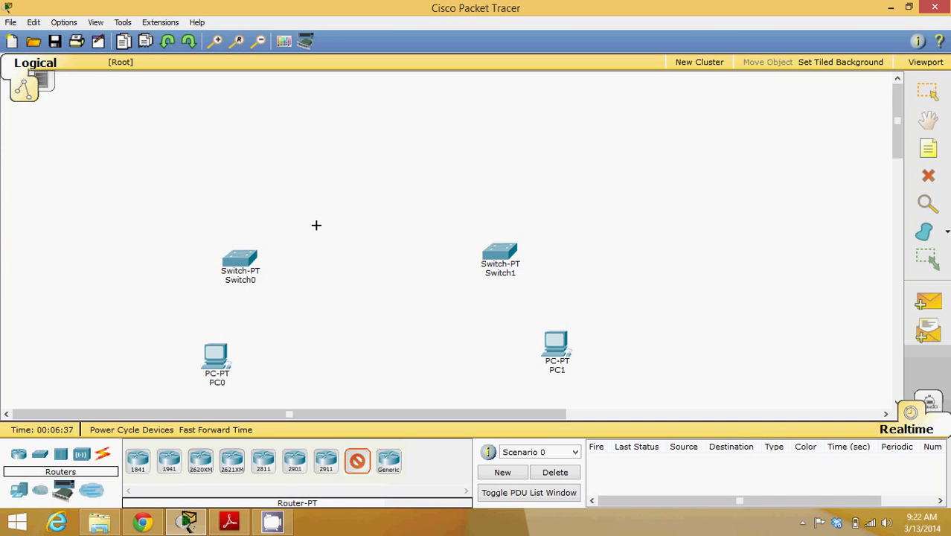
{"action": "left_click", "coordinate": [299, 177]}
{"action": "left_click", "coordinate": [357, 461]}
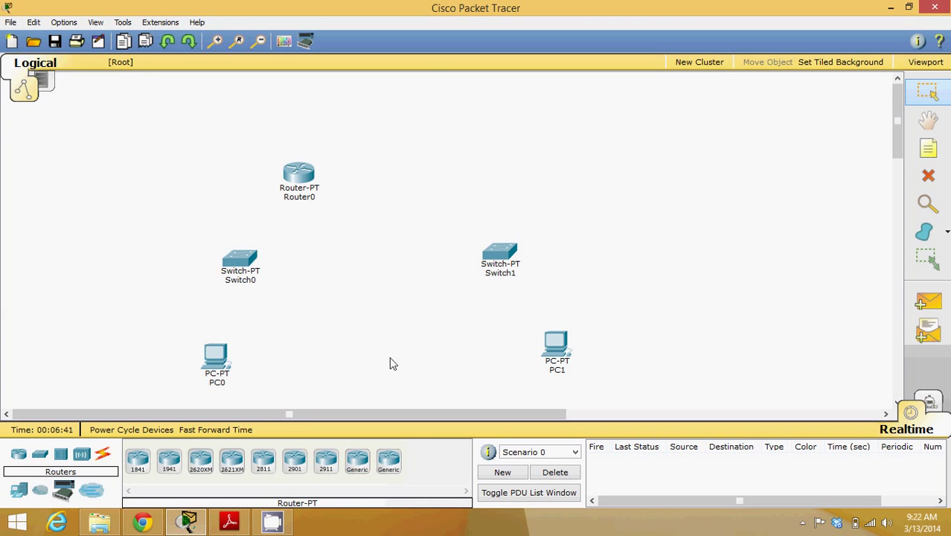
{"action": "left_click", "coordinate": [356, 463]}
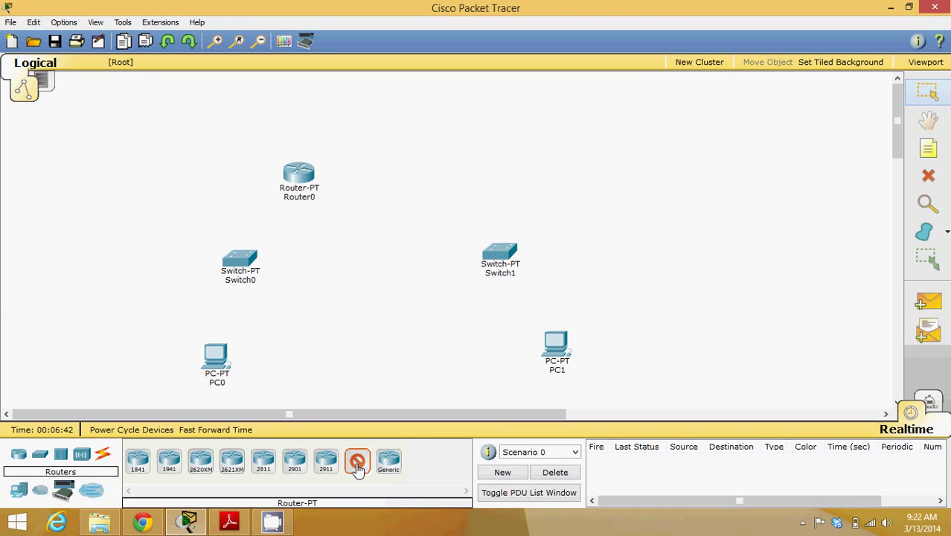
{"action": "left_click", "coordinate": [425, 158]}
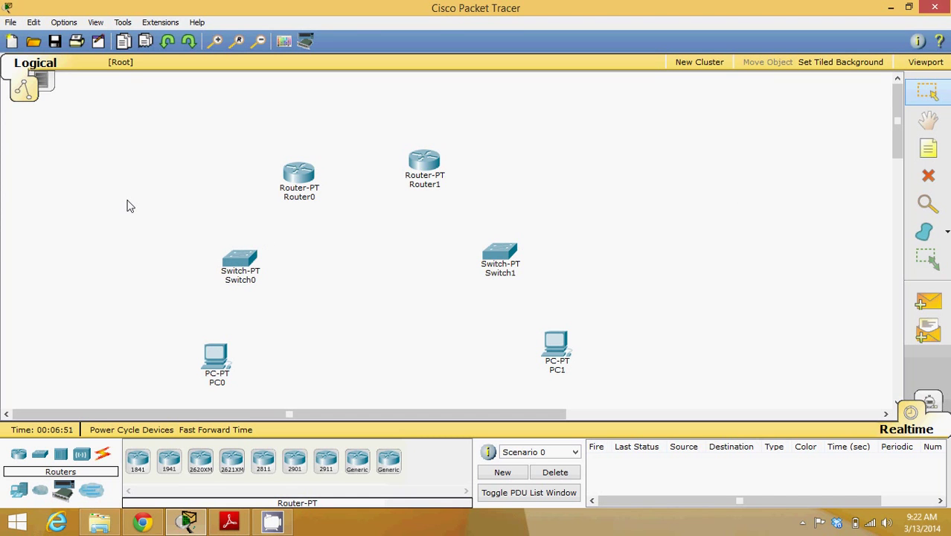
Place a text note reading 192.168.1.0 beside Router0, above Switch0.
{"action": "key", "text": "ctrl+n"}
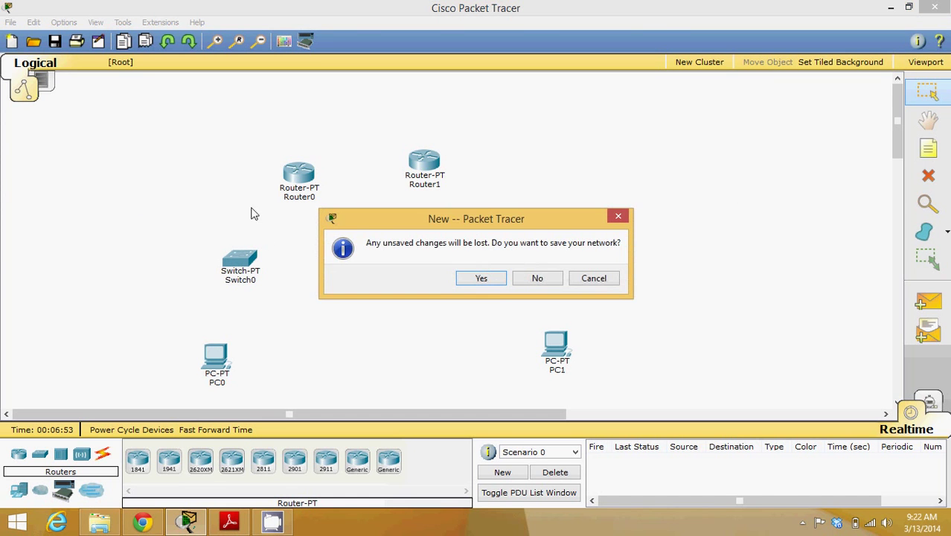
{"action": "left_click", "coordinate": [594, 278]}
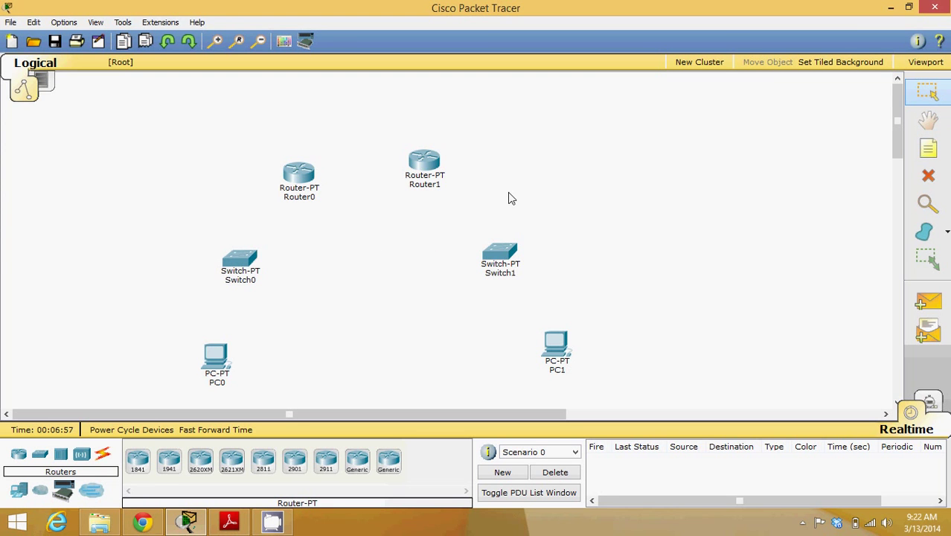
{"action": "key", "text": "n"}
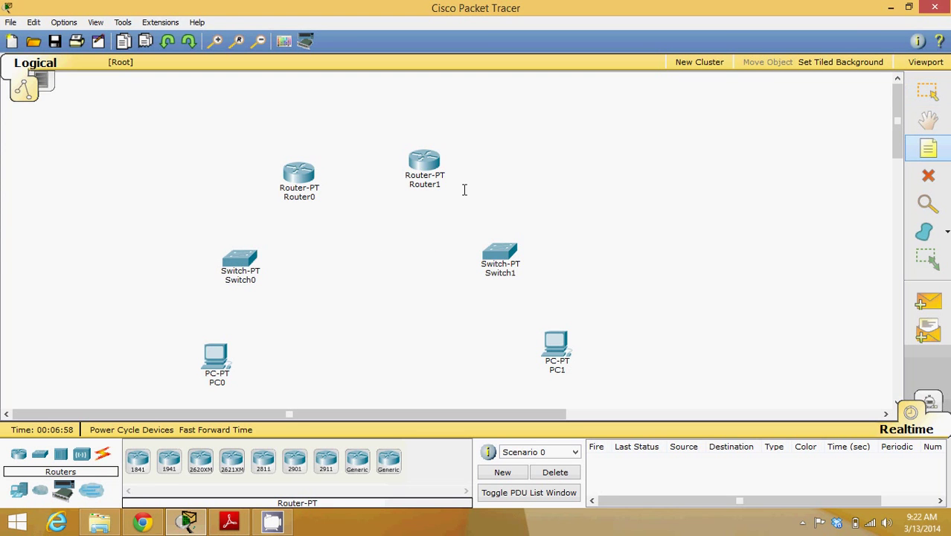
{"action": "left_click", "coordinate": [158, 204]}
{"action": "type", "text": "192.168.1.0"}
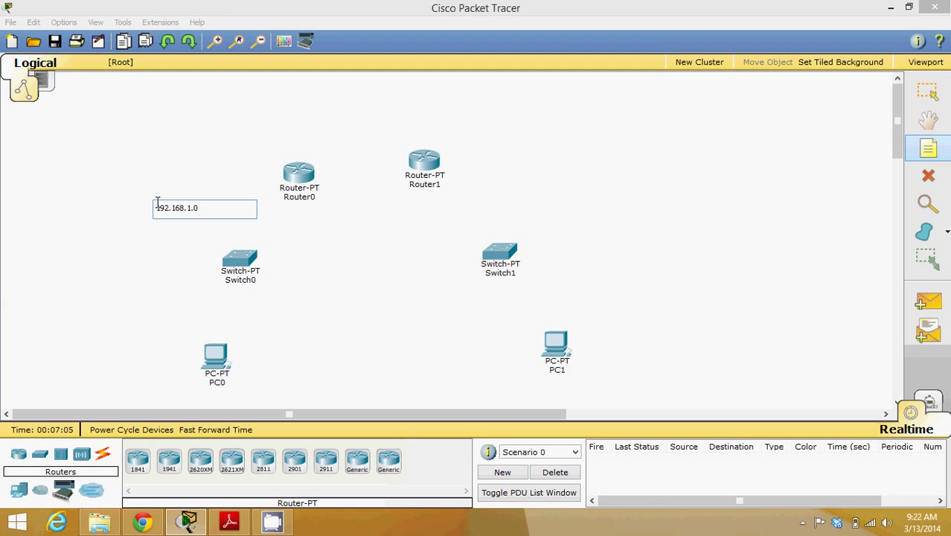
{"action": "left_click", "coordinate": [535, 195]}
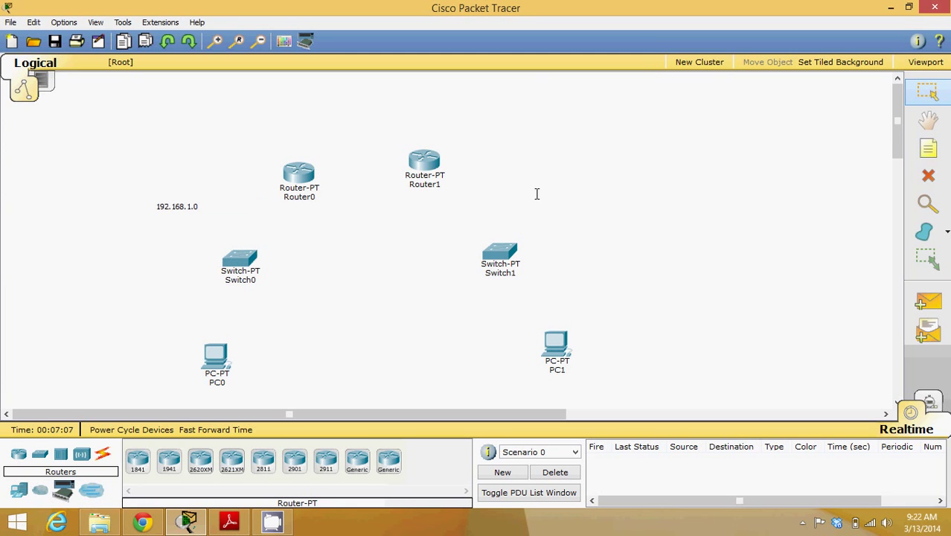
Place a text note reading 192.168.2.0 beside Router1, above Switch1.
{"action": "key", "text": "n"}
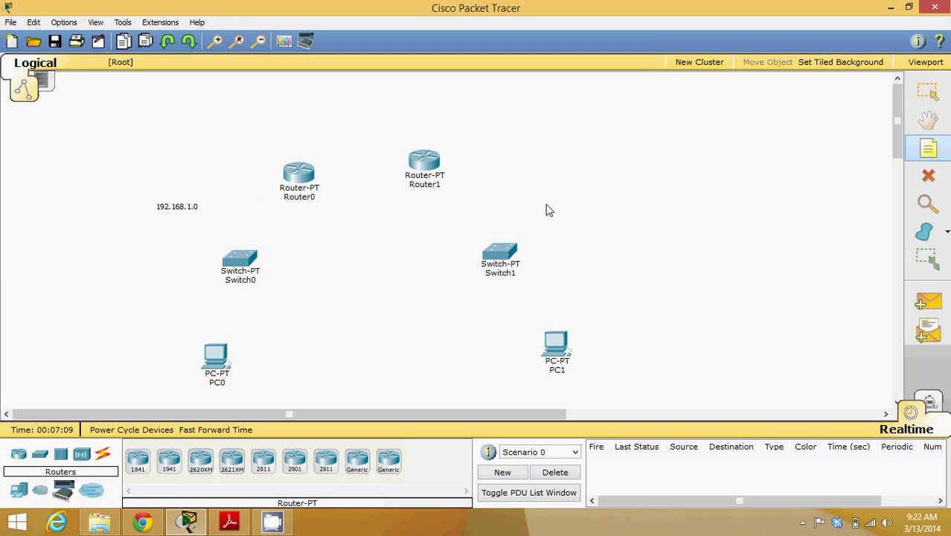
{"action": "left_click", "coordinate": [542, 198]}
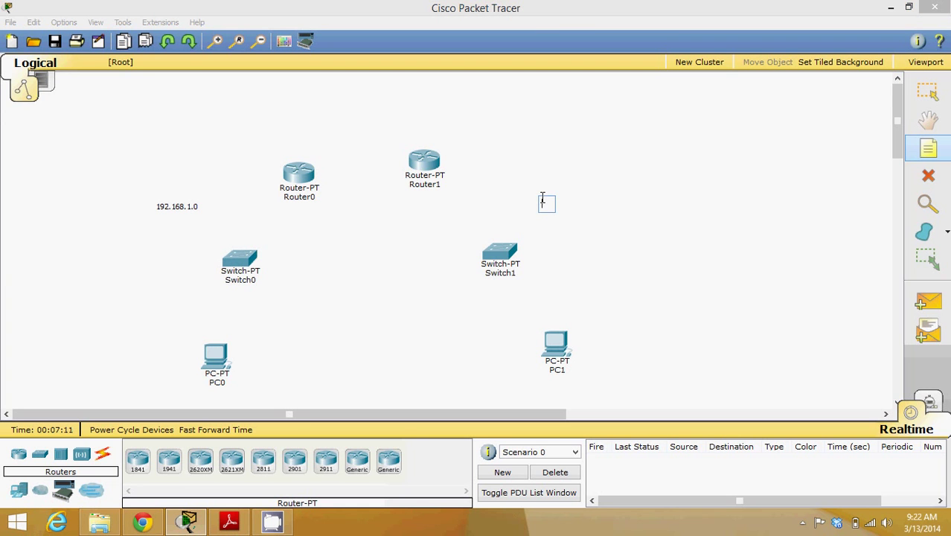
{"action": "type", "text": "192.168.2.0"}
{"action": "key", "text": "Escape"}
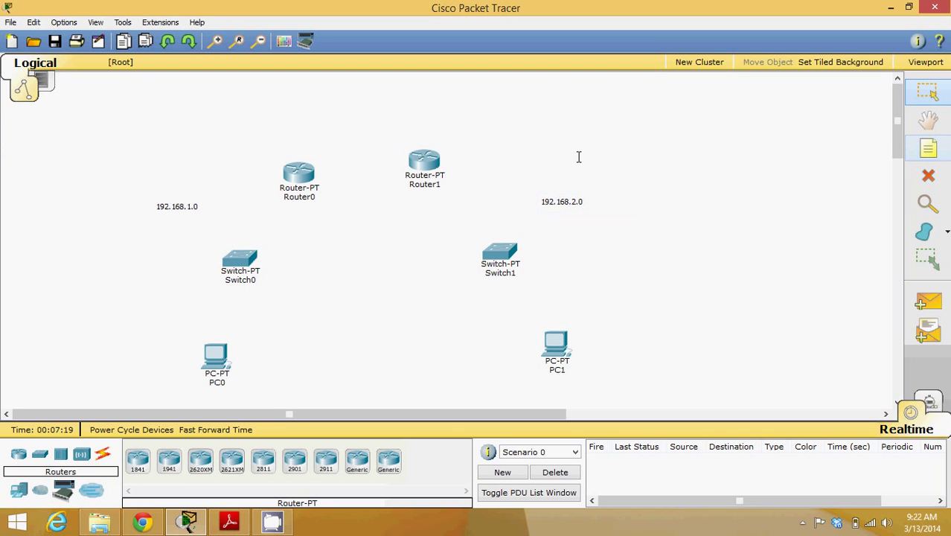
Cable PC0 to Switch0 and Switch0 to Router0 using the automatically chosen connection type.
{"action": "left_click", "coordinate": [104, 454]}
{"action": "left_click", "coordinate": [137, 460]}
{"action": "left_click", "coordinate": [213, 356]}
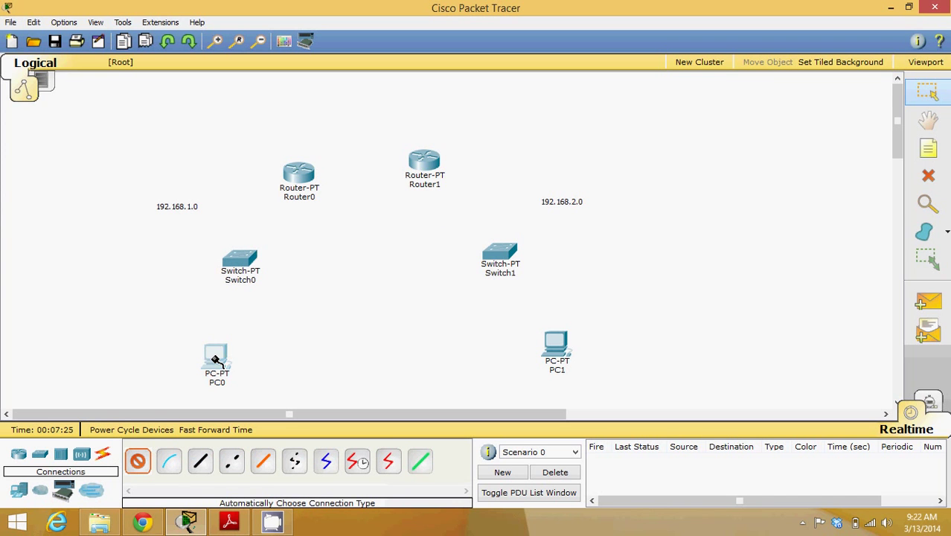
{"action": "left_click", "coordinate": [240, 266]}
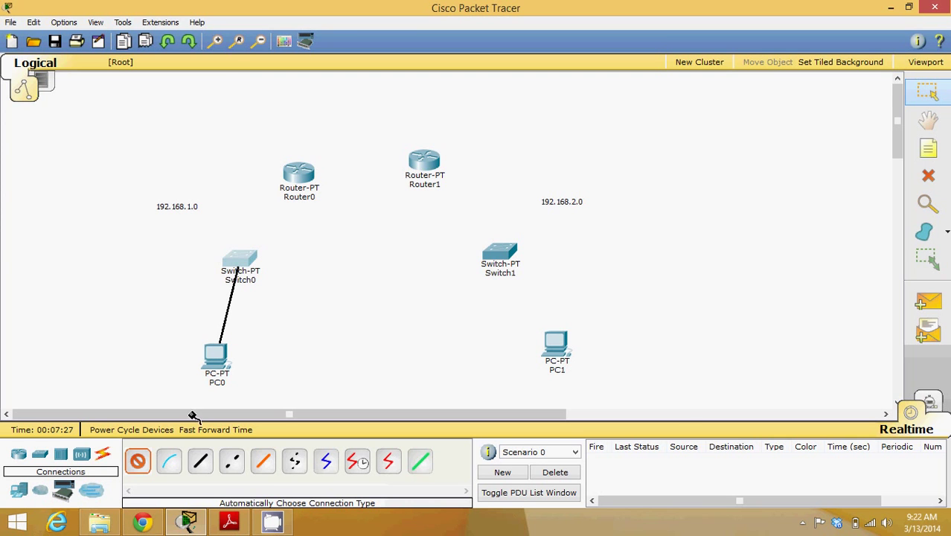
{"action": "left_click", "coordinate": [137, 460]}
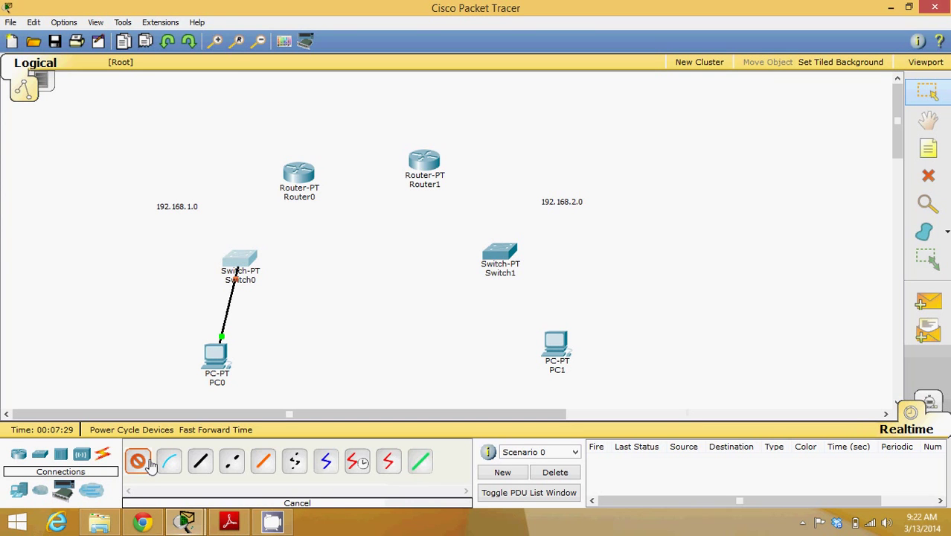
{"action": "left_click", "coordinate": [245, 258]}
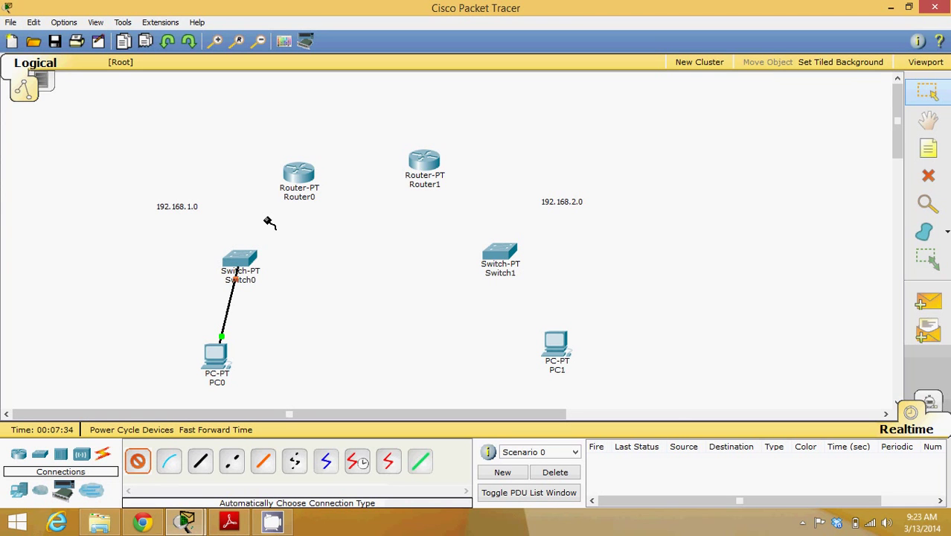
{"action": "left_click", "coordinate": [299, 177]}
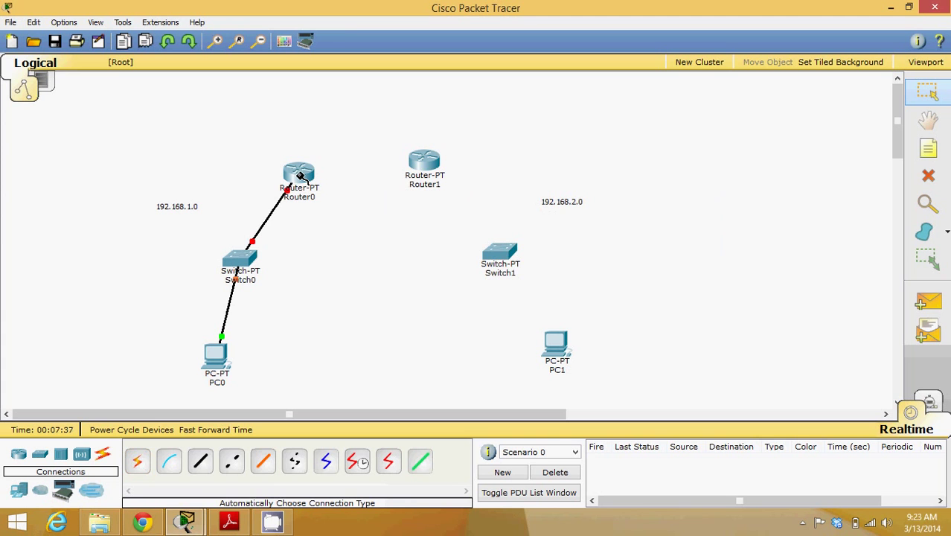
Cable PC1 to Switch1 and Switch1 to Router1 using the automatically chosen connection type.
{"action": "left_click", "coordinate": [137, 462]}
{"action": "left_click", "coordinate": [557, 343]}
{"action": "left_click", "coordinate": [505, 253]}
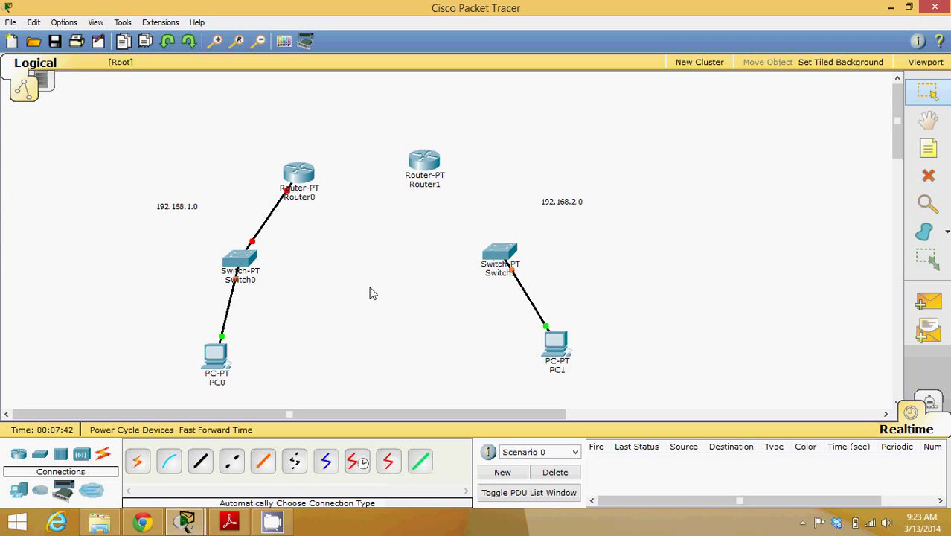
{"action": "left_click", "coordinate": [138, 463]}
{"action": "left_click", "coordinate": [499, 253]}
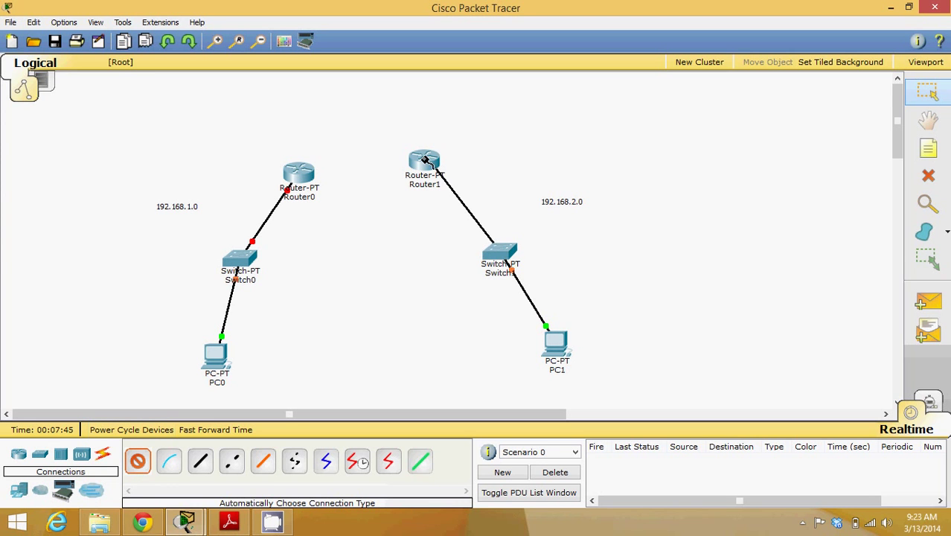
{"action": "left_click", "coordinate": [424, 163]}
Link Router0 to Router1 with the automatic connection type and move Router0 slightly up to line up with Router1.
{"action": "left_click", "coordinate": [138, 462]}
{"action": "left_click", "coordinate": [301, 174]}
{"action": "left_click", "coordinate": [424, 160]}
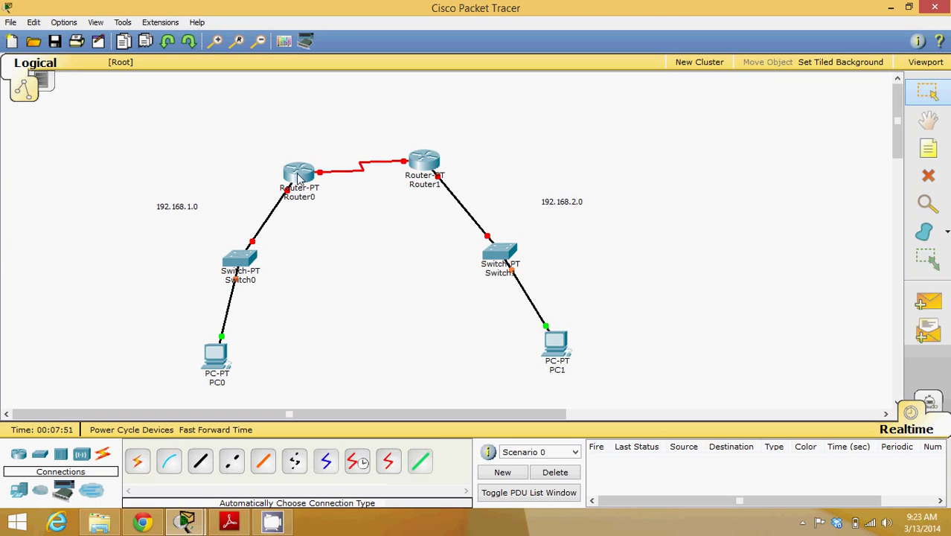
{"action": "left_click_drag", "start_coordinate": [299, 178], "coordinate": [299, 168]}
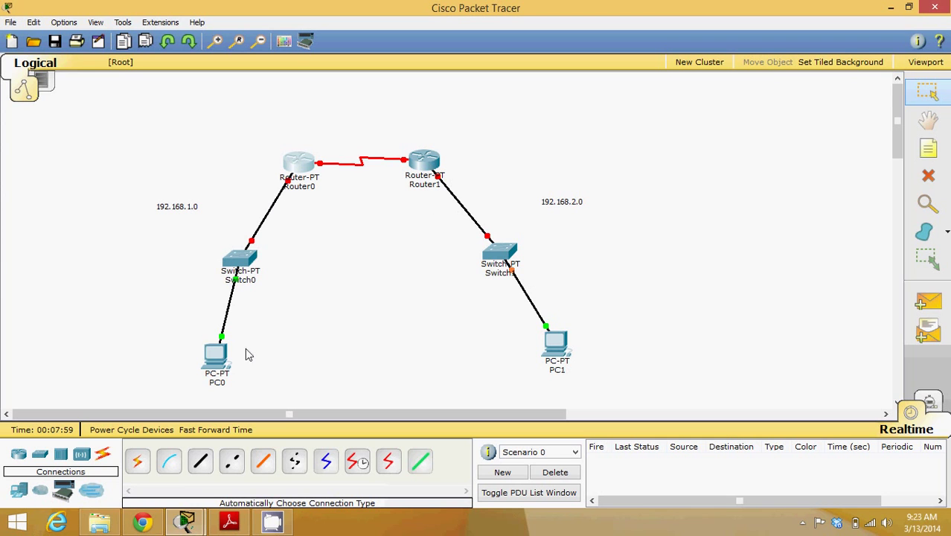
Open PC0's IP configuration and set its static IP address to 192.168.1.2.
{"action": "left_click", "coordinate": [216, 356]}
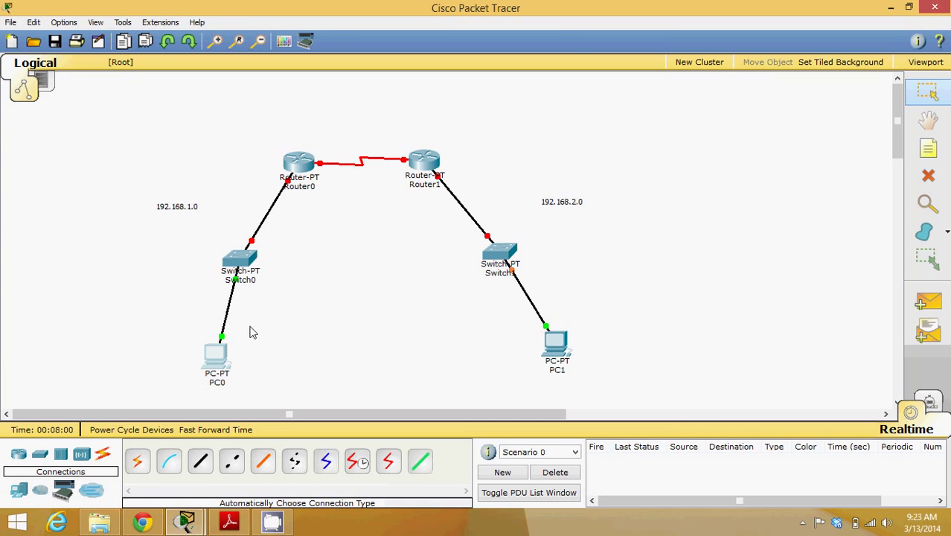
{"action": "left_click", "coordinate": [217, 372]}
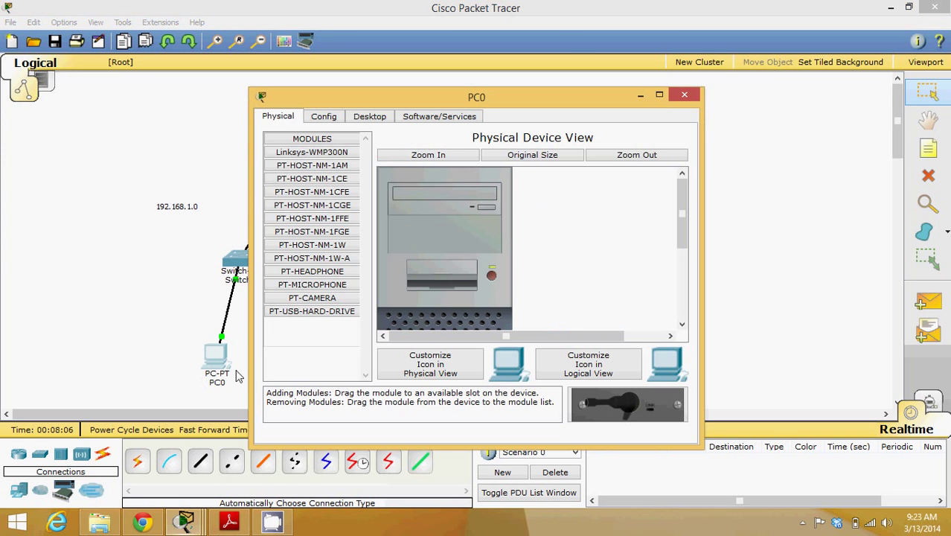
{"action": "left_click", "coordinate": [372, 118]}
{"action": "left_click", "coordinate": [312, 167]}
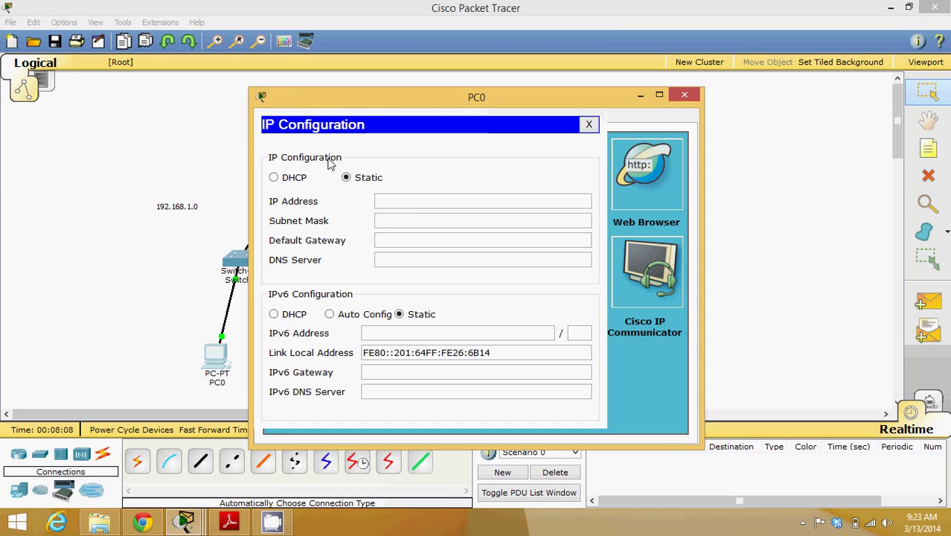
{"action": "type", "text": "192.168.1"}
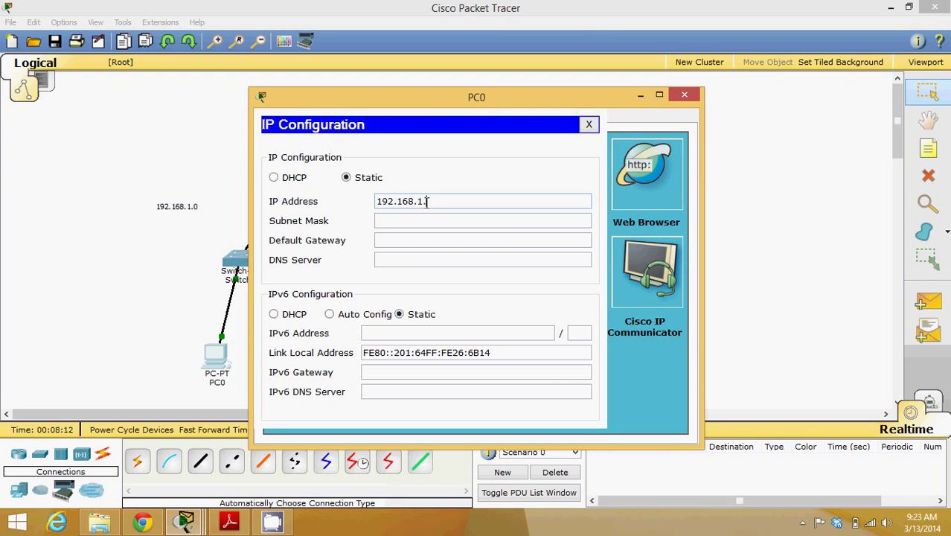
{"action": "type", "text": ".2"}
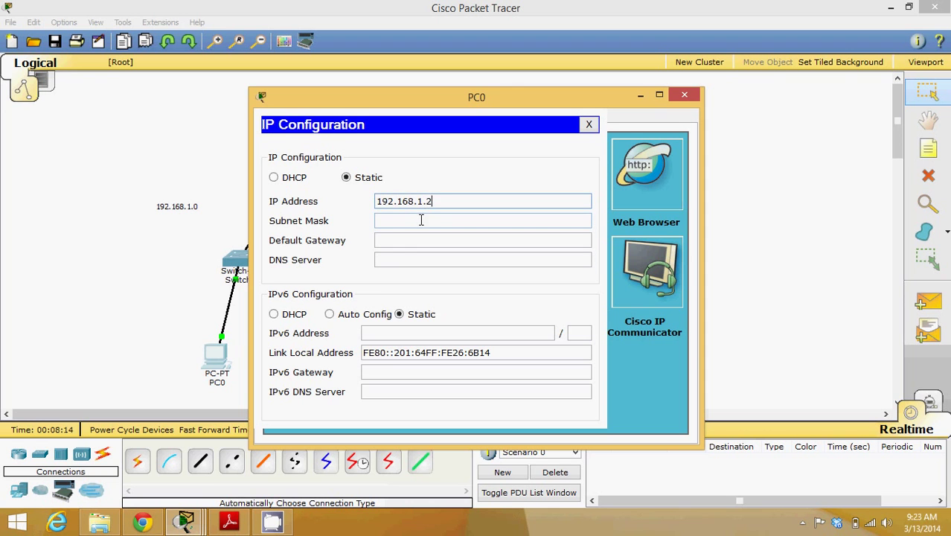
Fill in PC0's subnet mask as 255.255.255.0 and set its default gateway to 192.168.1.1.
{"action": "left_click", "coordinate": [420, 219]}
{"action": "left_click", "coordinate": [400, 243]}
{"action": "type", "text": "192.168.1.1"}
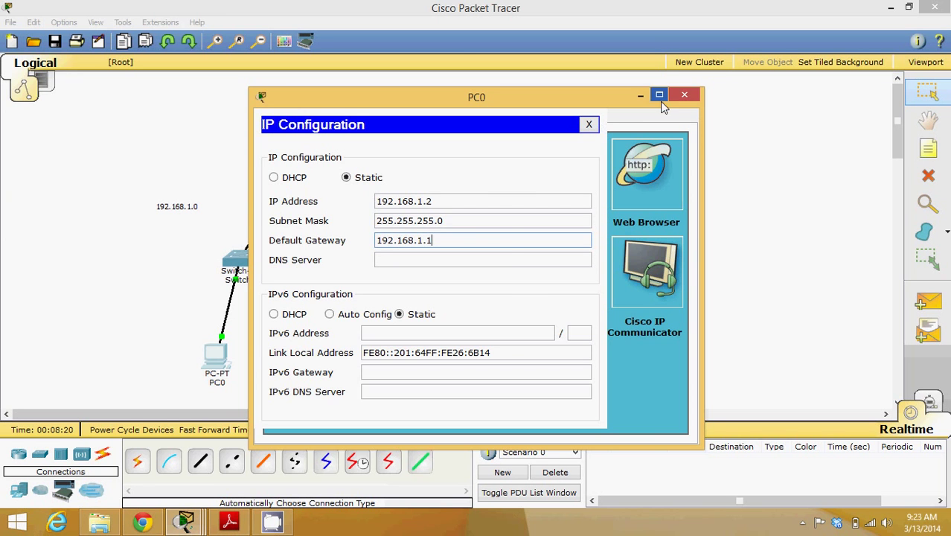
{"action": "left_click", "coordinate": [684, 96]}
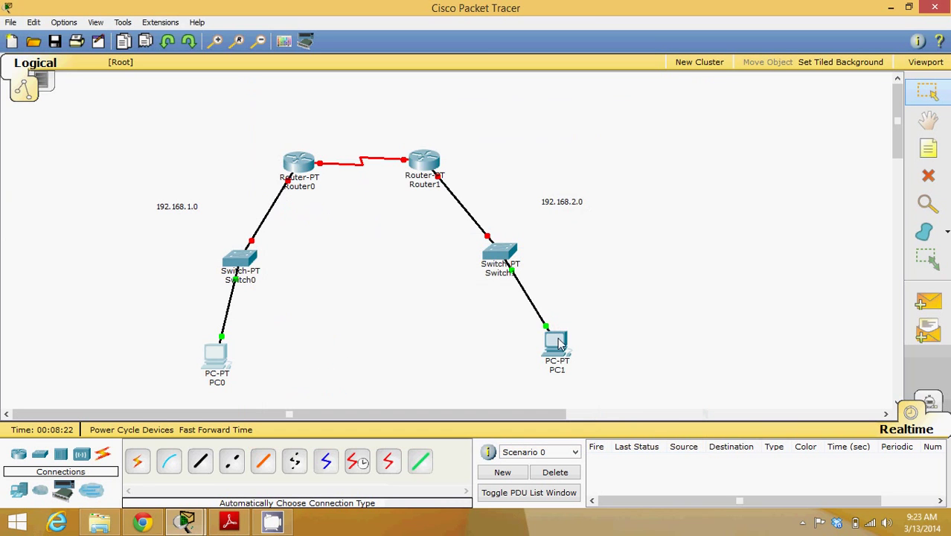
Give PC1 the static IP address 192.168.2.2 with subnet mask 255.255.255.0.
{"action": "left_click", "coordinate": [557, 341]}
{"action": "left_click", "coordinate": [372, 118]}
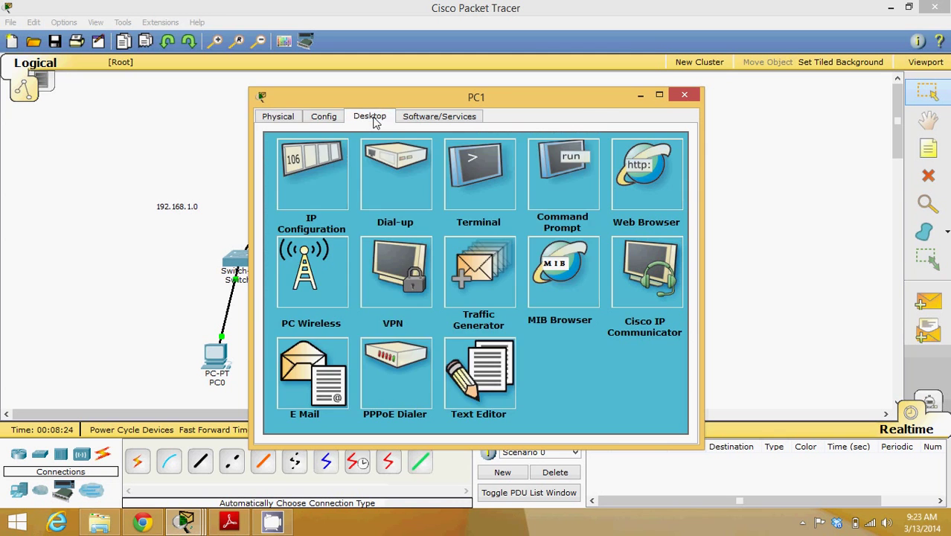
{"action": "left_click", "coordinate": [309, 179]}
{"action": "type", "text": "192.168.2.2"}
{"action": "left_click", "coordinate": [395, 220]}
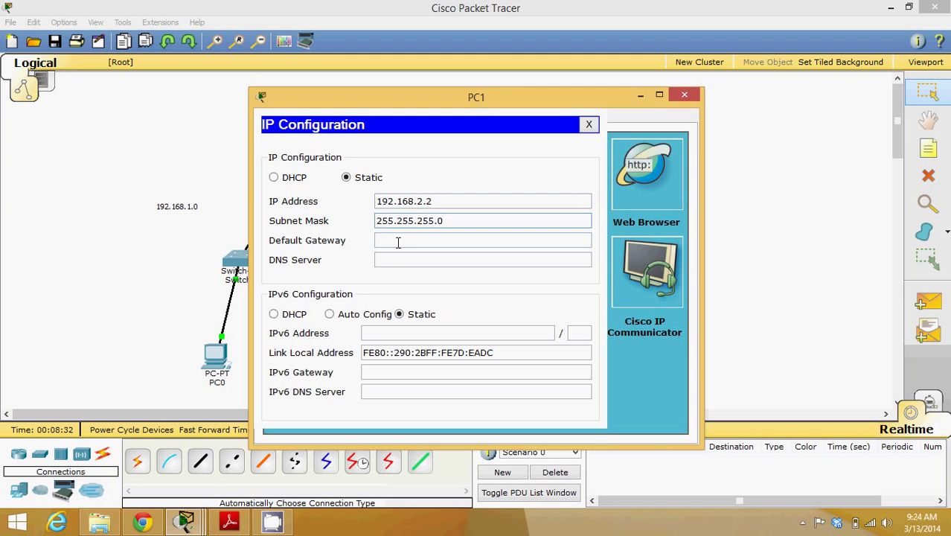
Set PC1's default gateway to 192.168.2.1 and close its configuration window.
{"action": "left_click", "coordinate": [398, 246]}
{"action": "type", "text": "92"}
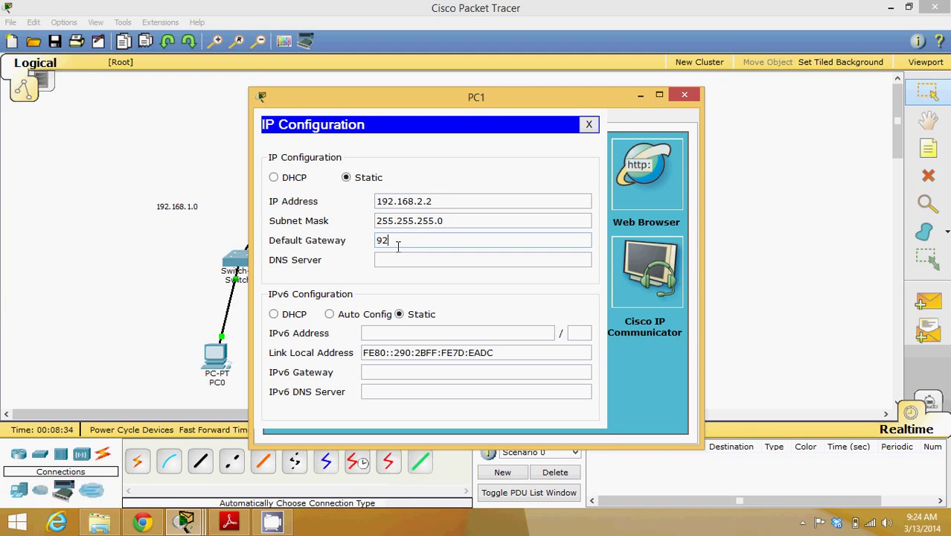
{"action": "key", "text": "BackSpace"}
{"action": "key", "text": "BackSpace"}
{"action": "type", "text": "192.168.2.1"}
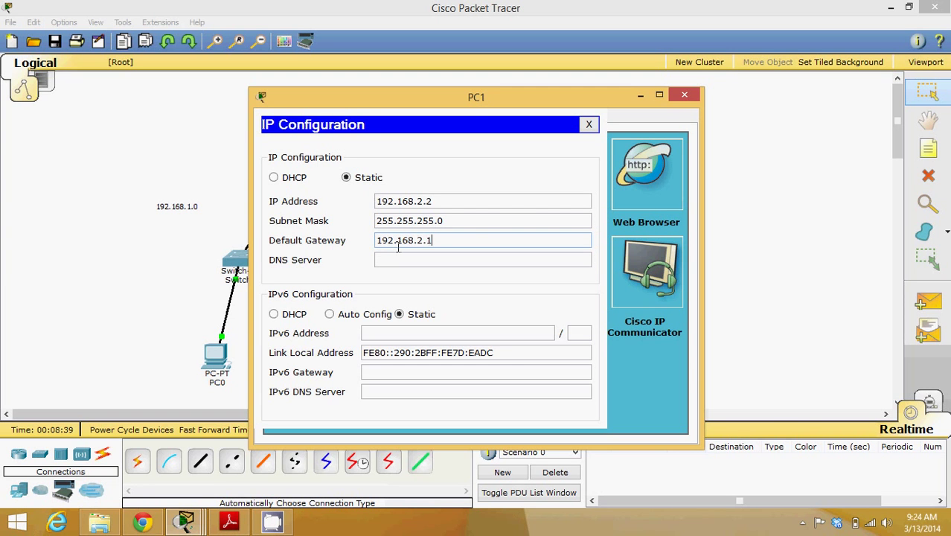
{"action": "left_click", "coordinate": [685, 99]}
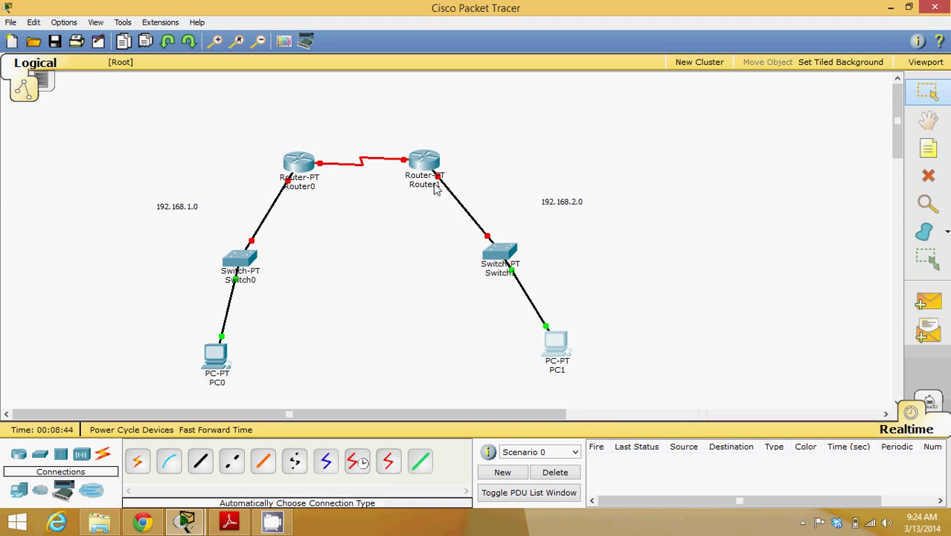
Configure Router0's FastEthernet0/0 with IP address 192.168.1.1 and subnet mask 255.255.255.0, and switch the port on.
{"action": "left_click", "coordinate": [298, 165]}
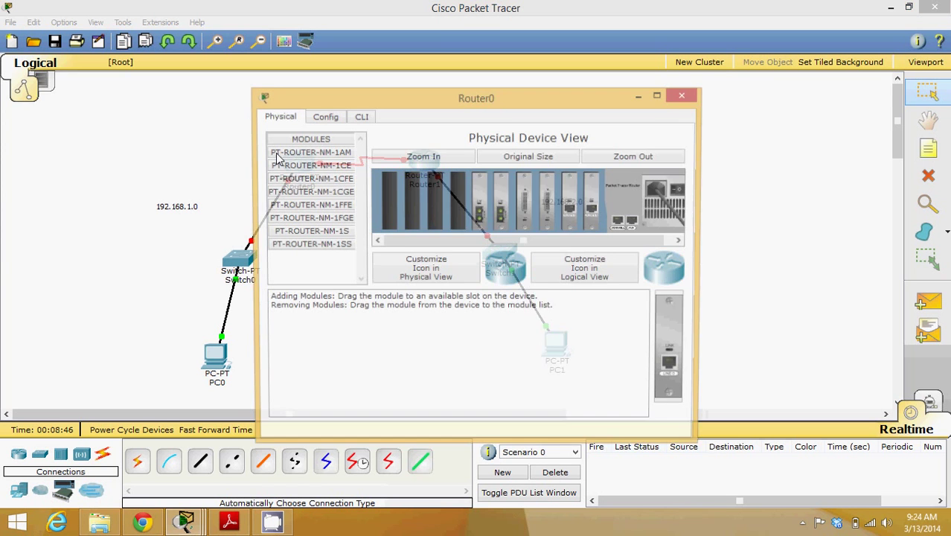
{"action": "left_click", "coordinate": [324, 117]}
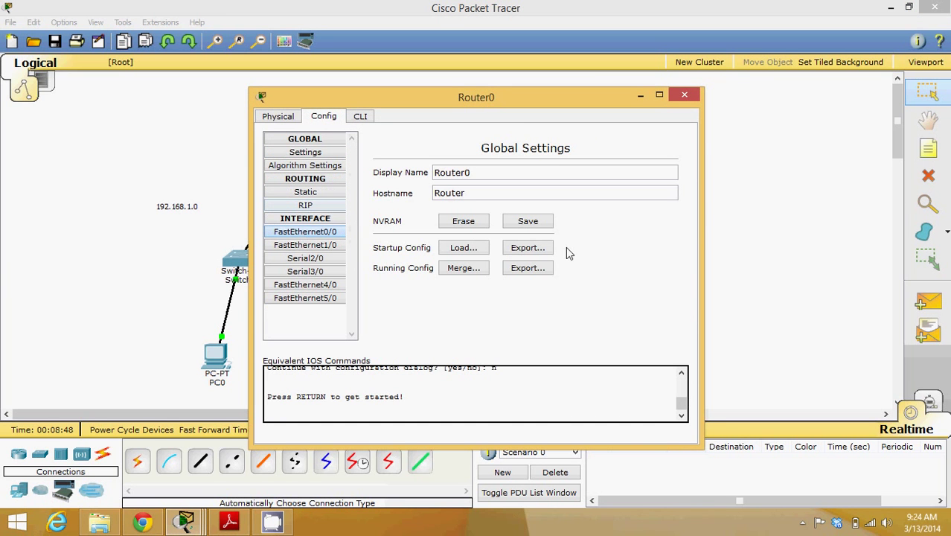
{"action": "type", "text": "192.168."}
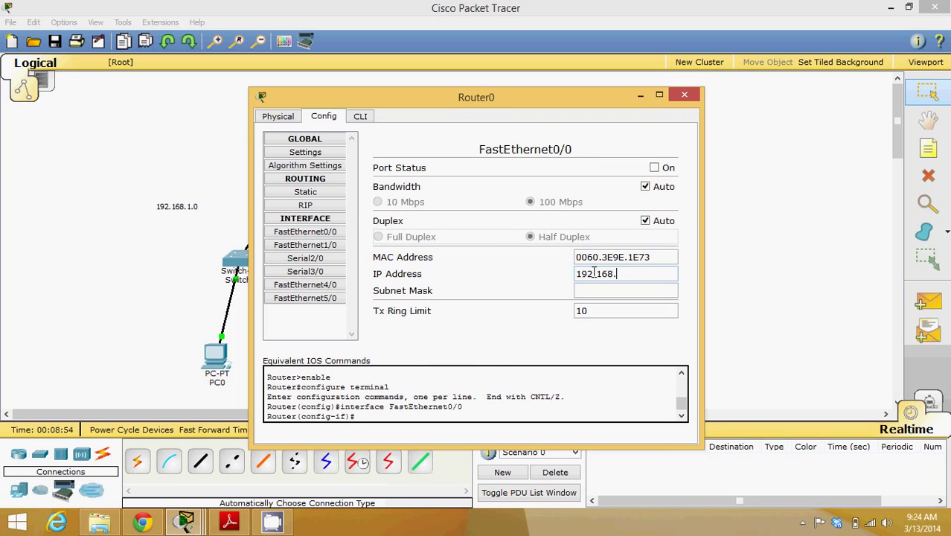
{"action": "type", "text": "1.1"}
{"action": "left_click", "coordinate": [613, 290]}
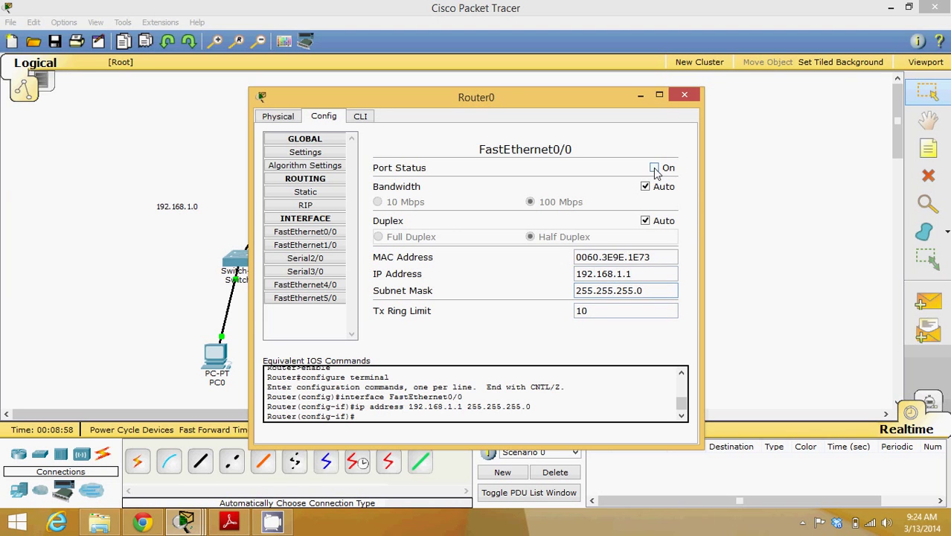
{"action": "left_click", "coordinate": [684, 96]}
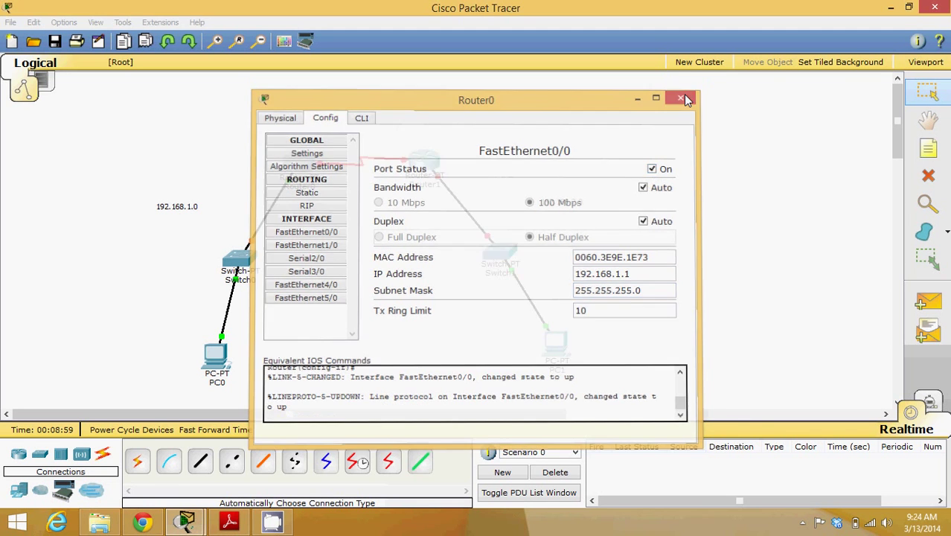
Configure Router1's FastEthernet0/0 with IP address 192.168.2.1 and subnet mask 255.255.255.0, and switch the port on.
{"action": "left_click", "coordinate": [430, 158]}
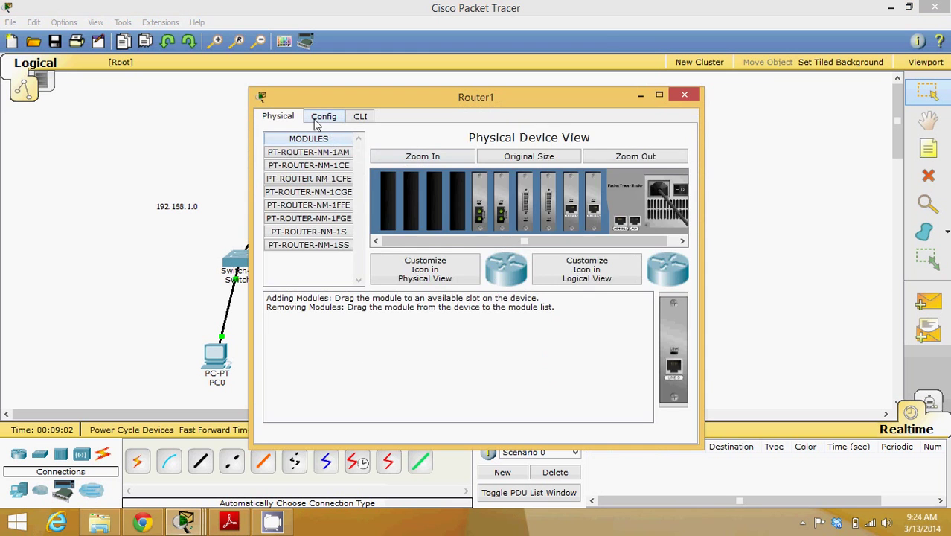
{"action": "left_click", "coordinate": [326, 116]}
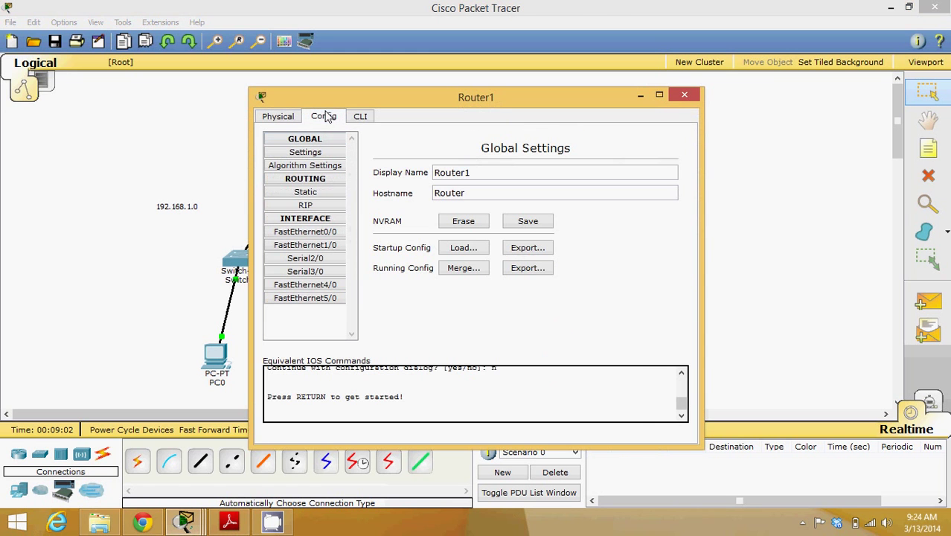
{"action": "left_click", "coordinate": [305, 232]}
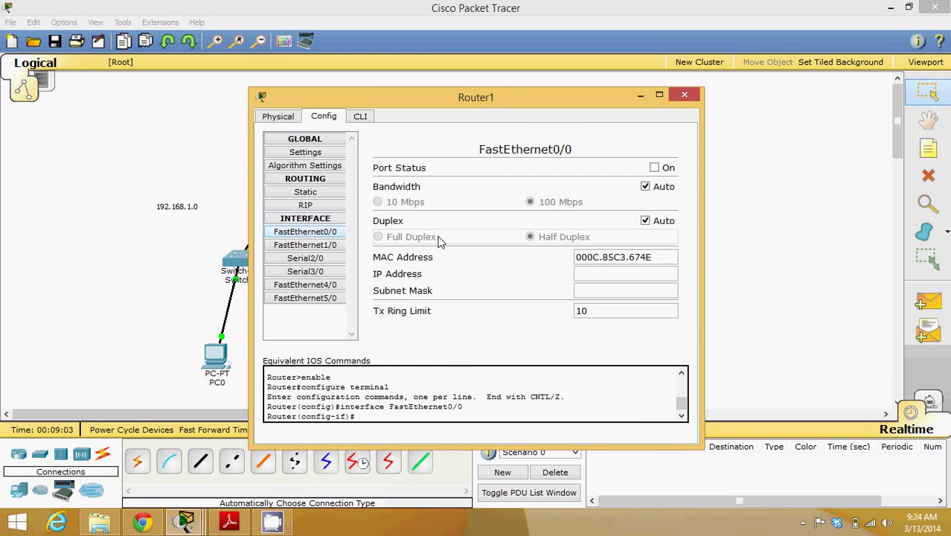
{"action": "left_click", "coordinate": [600, 274]}
{"action": "type", "text": "192.168.1"}
{"action": "type", "text": ".1"}
{"action": "left_click", "coordinate": [620, 291]}
{"action": "left_click", "coordinate": [654, 168]}
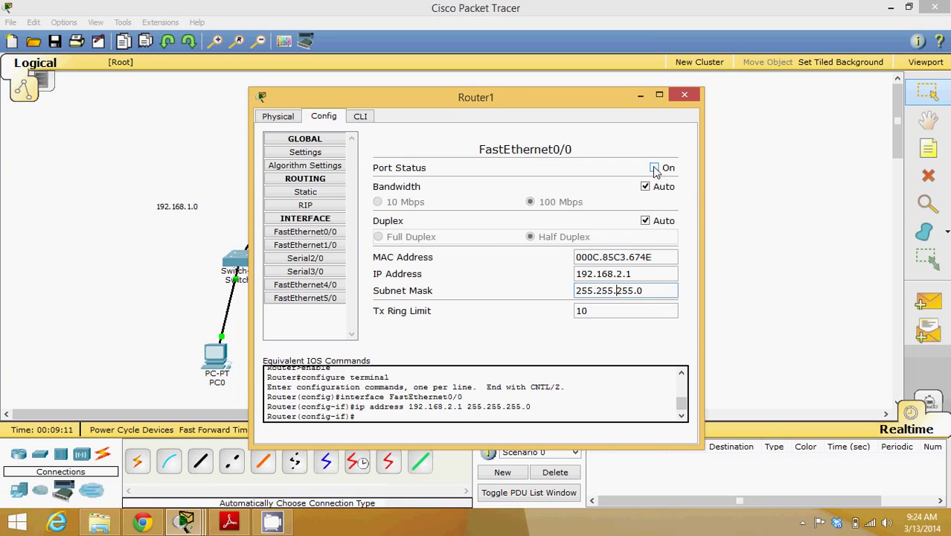
{"action": "left_click", "coordinate": [685, 95]}
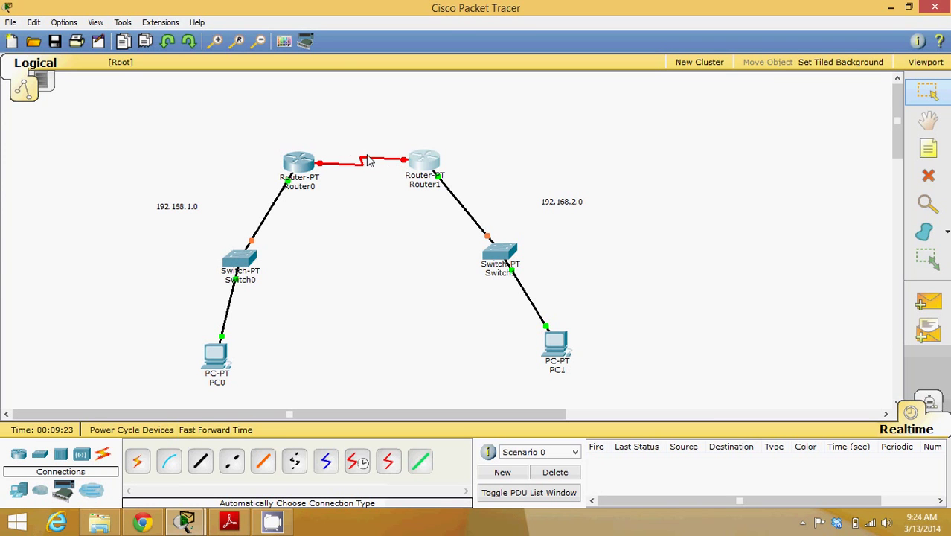
Place a note reading 10.0.0.0 above the link between Router0 and Router1.
{"action": "key", "text": "n"}
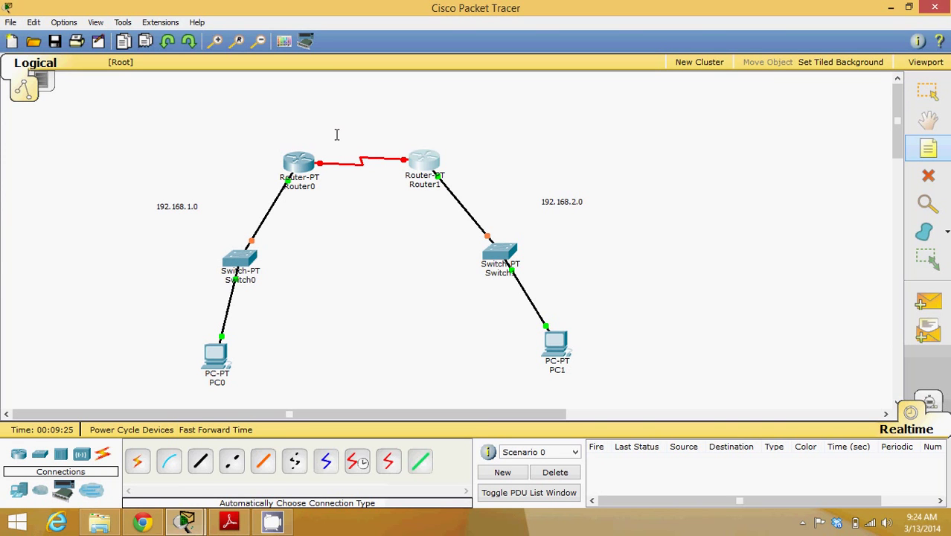
{"action": "left_click", "coordinate": [336, 136]}
{"action": "type", "text": "10.0.0.0"}
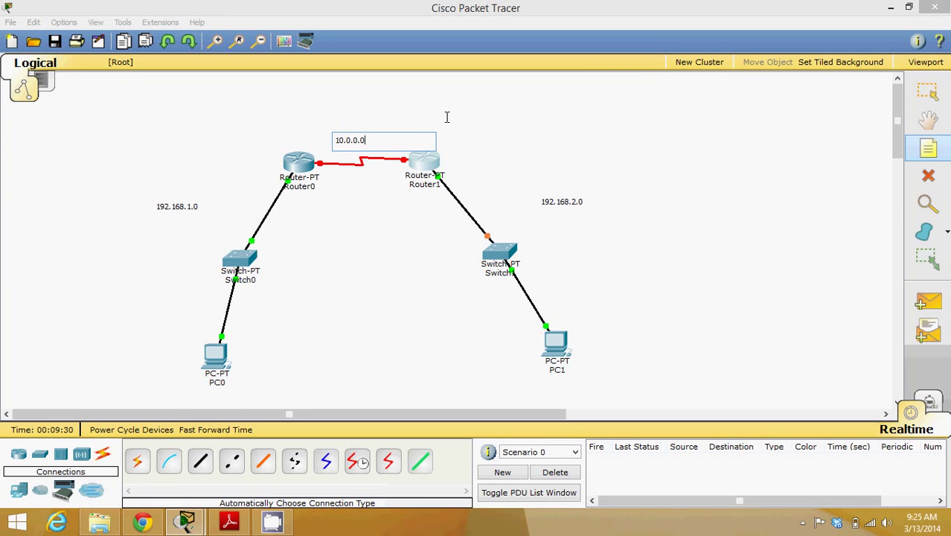
{"action": "left_click", "coordinate": [447, 117]}
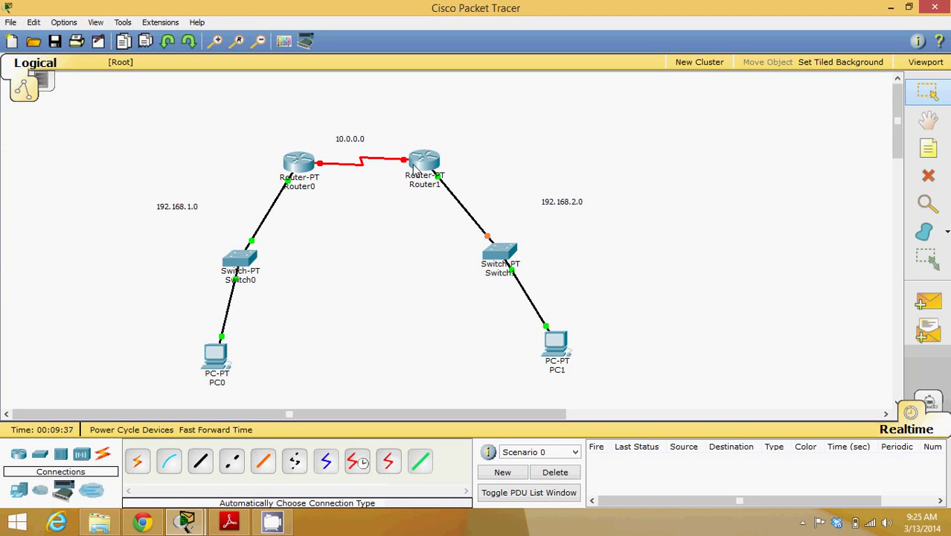
Identify the port Router0 uses for the link to Router1 and set the clock rate of its Serial2/0 interface to 64000.
{"action": "left_click", "coordinate": [302, 169]}
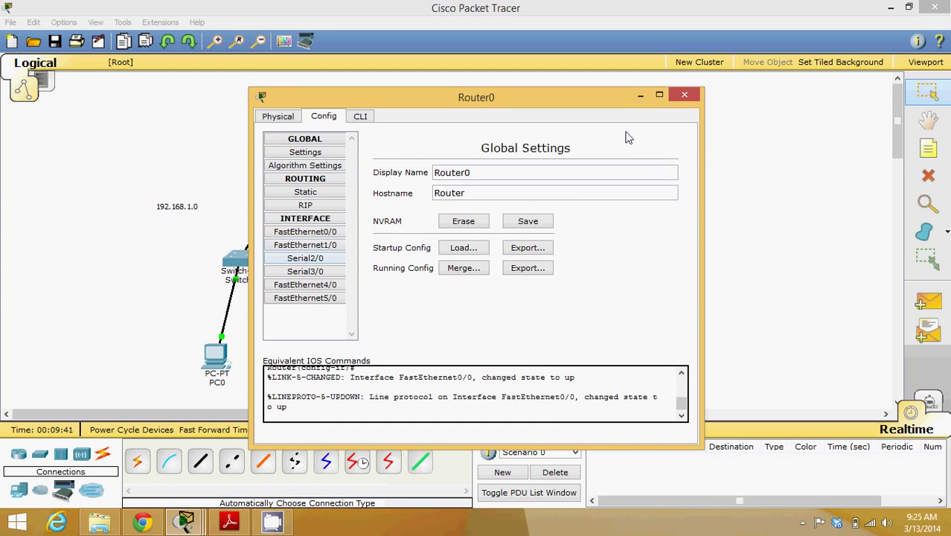
{"action": "left_click", "coordinate": [684, 95]}
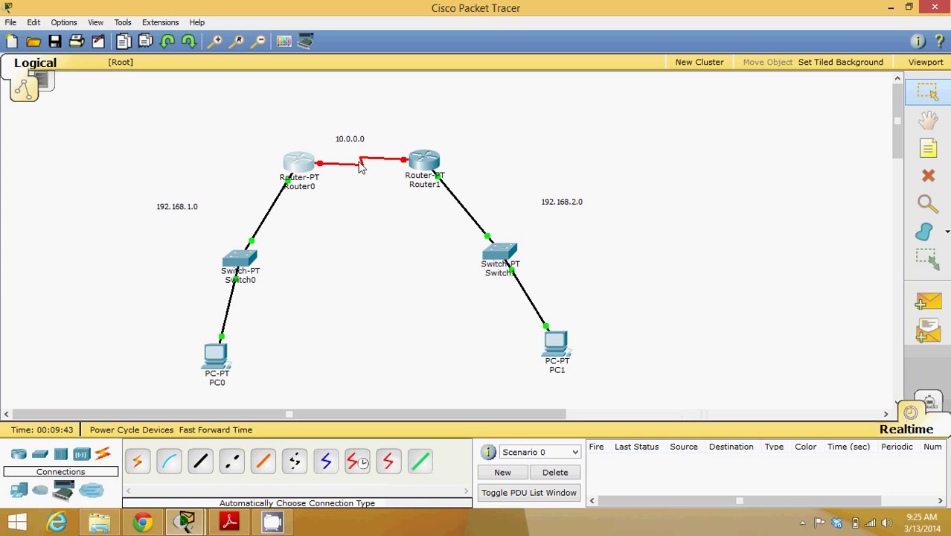
{"action": "mouse_move", "coordinate": [361, 171]}
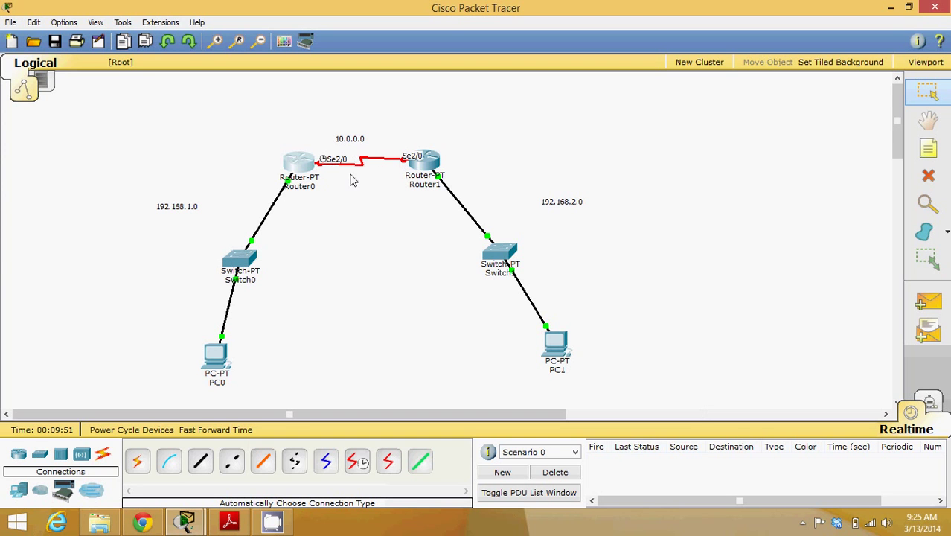
{"action": "left_click", "coordinate": [302, 160]}
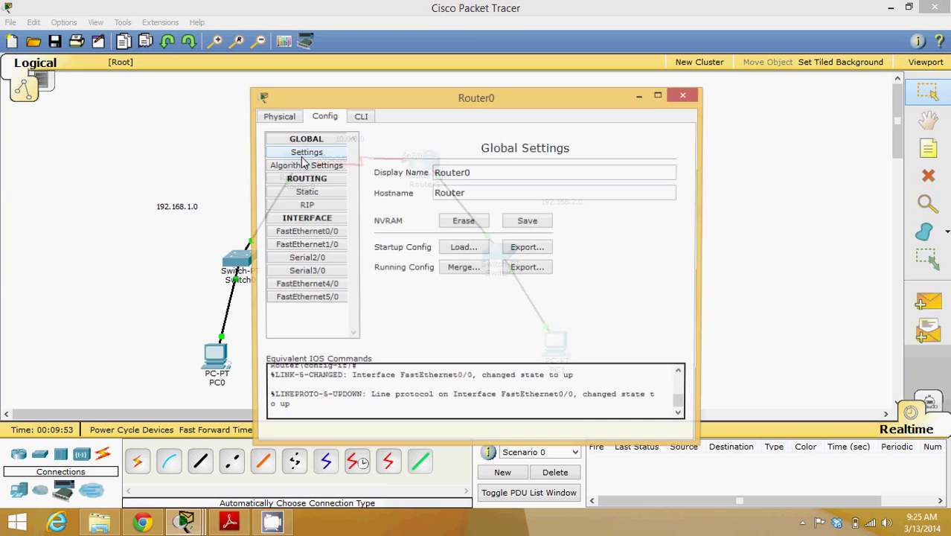
{"action": "left_click", "coordinate": [305, 259]}
{"action": "left_click", "coordinate": [664, 209]}
{"action": "left_click_drag", "start_coordinate": [671, 271], "coordinate": [671, 265]}
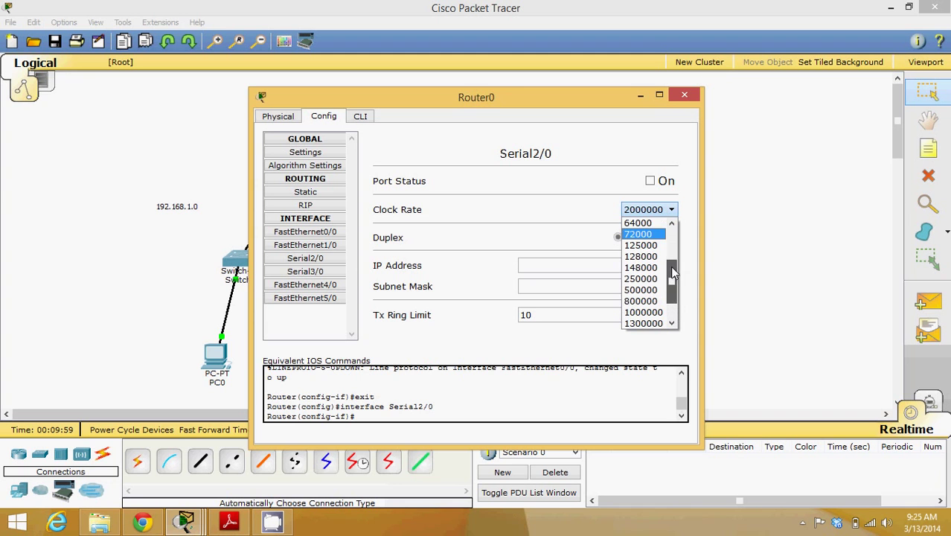
{"action": "left_click", "coordinate": [640, 223]}
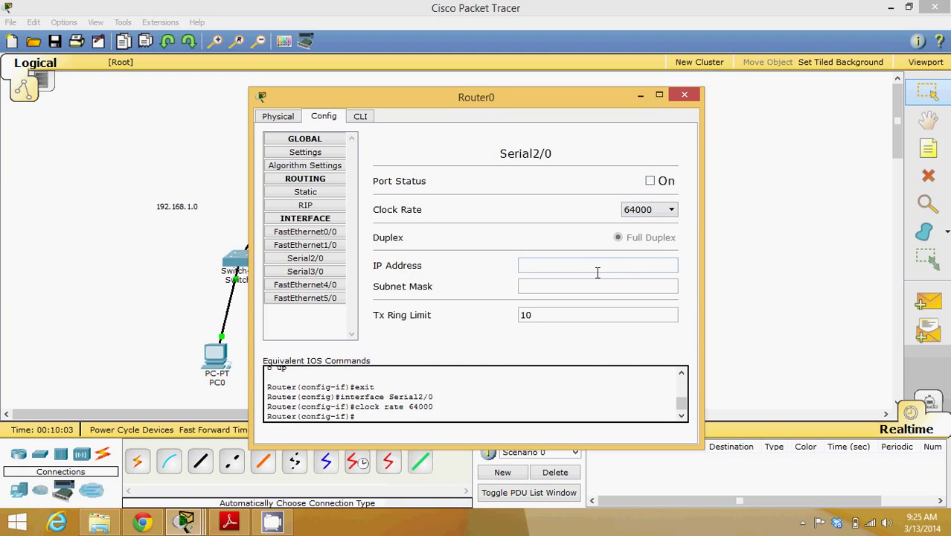
Assign Router0's Serial2/0 the IP address 10.10.0.2 with subnet mask 255.0.0.0 and switch the port on.
{"action": "left_click", "coordinate": [587, 265]}
{"action": "type", "text": "10.10.0.2"}
{"action": "left_click", "coordinate": [566, 286]}
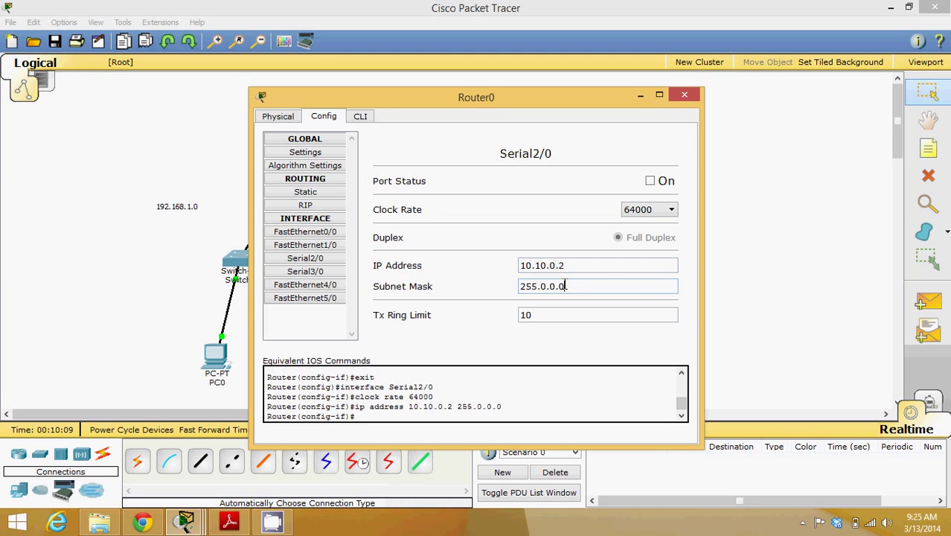
{"action": "left_click", "coordinate": [650, 181]}
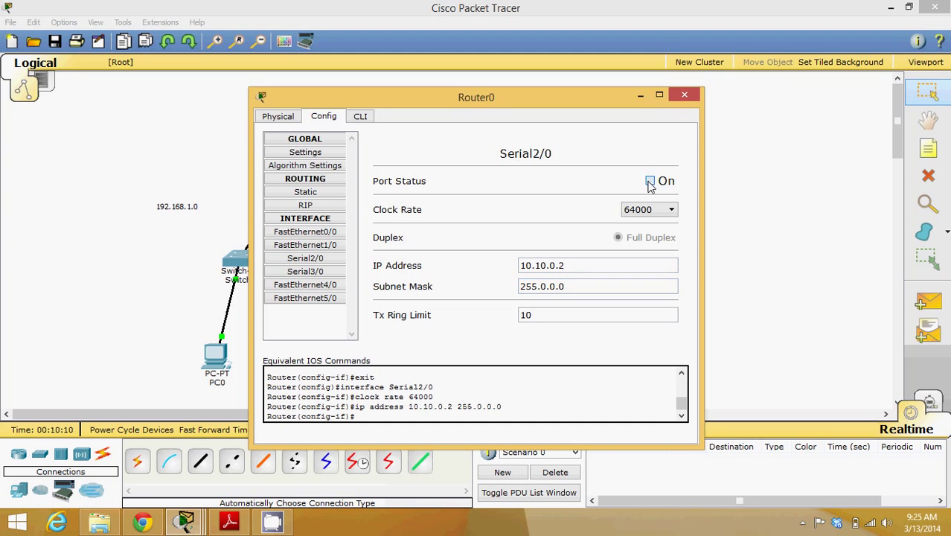
{"action": "left_click", "coordinate": [685, 97]}
Open Router1's Serial2/0 interface settings and change its clock rate to Not Set.
{"action": "left_click", "coordinate": [428, 165]}
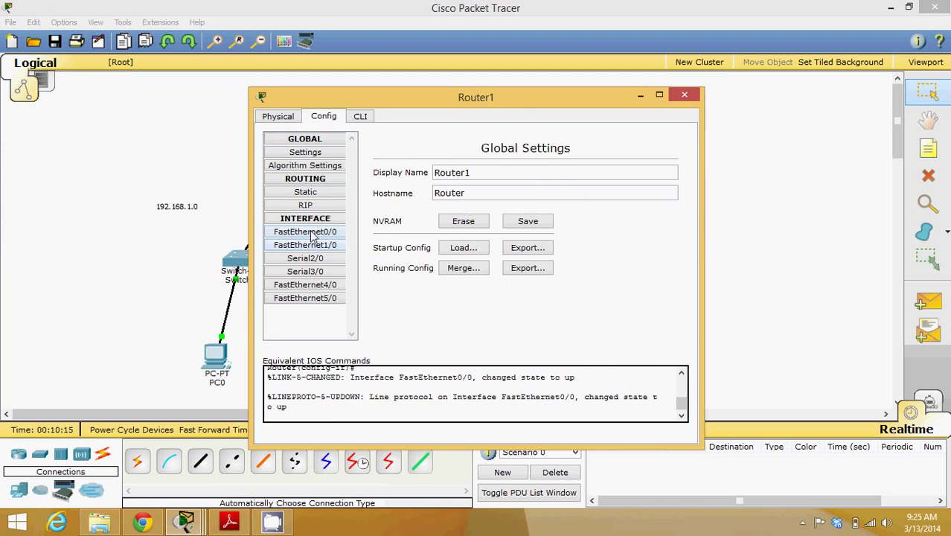
{"action": "left_click", "coordinate": [318, 235]}
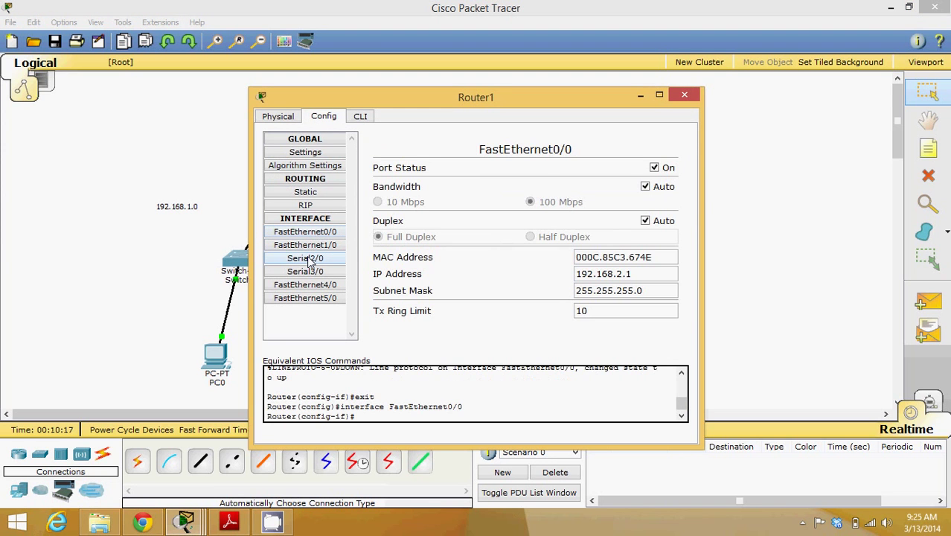
{"action": "left_click", "coordinate": [310, 259]}
{"action": "left_click", "coordinate": [645, 212]}
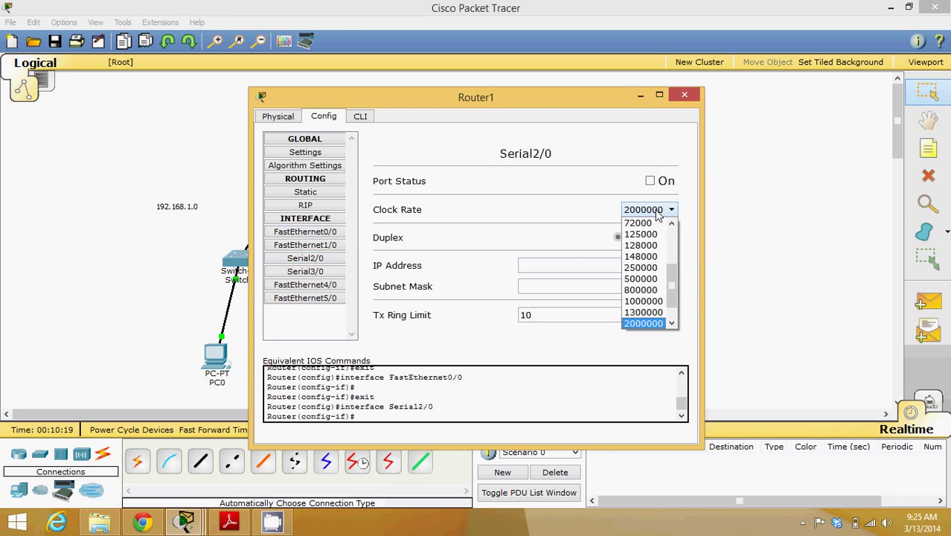
{"action": "left_click_drag", "start_coordinate": [673, 274], "coordinate": [673, 296]}
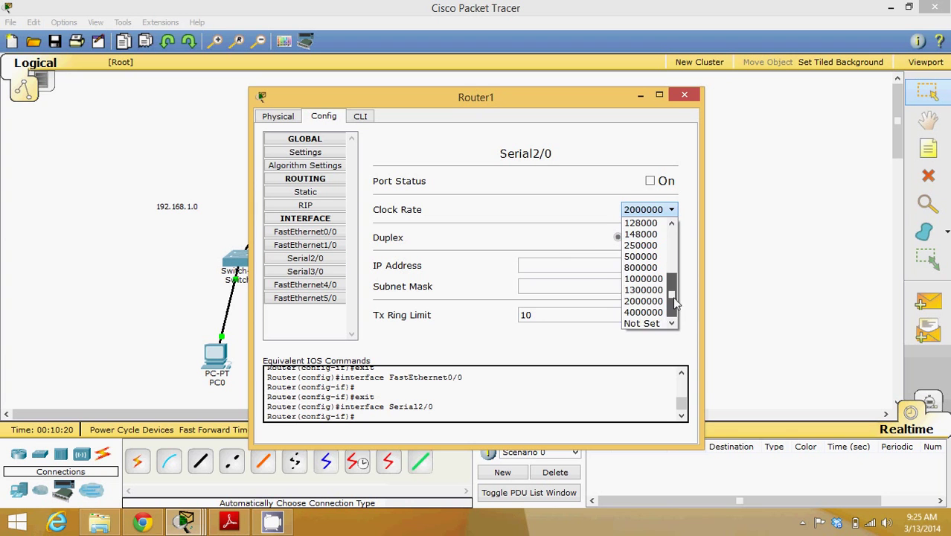
{"action": "left_click", "coordinate": [644, 324]}
Assign Router1's Serial2/0 the IP address 10.10.0.3 with subnet mask 255.0.0.0 and switch the port on.
{"action": "type", "text": "10.10.0.3"}
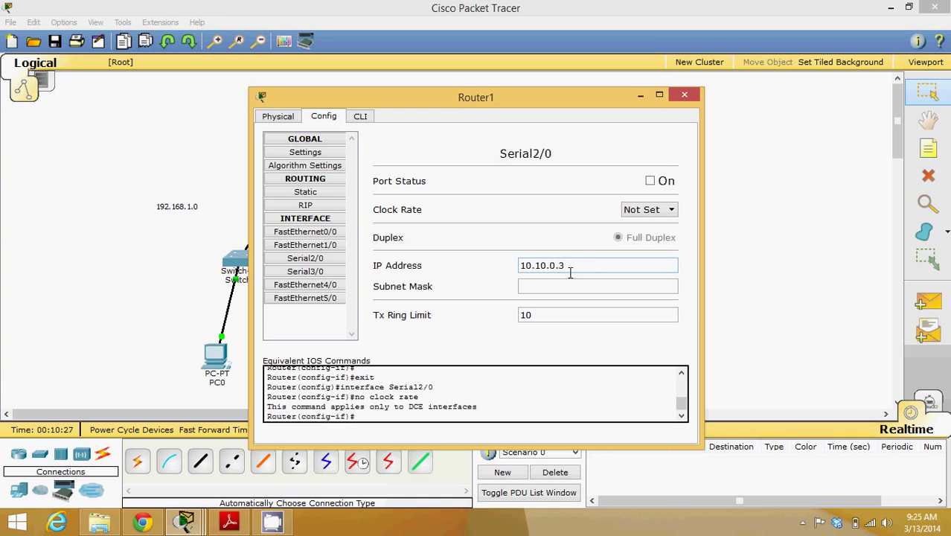
{"action": "left_click", "coordinate": [549, 285]}
{"action": "left_click", "coordinate": [650, 181]}
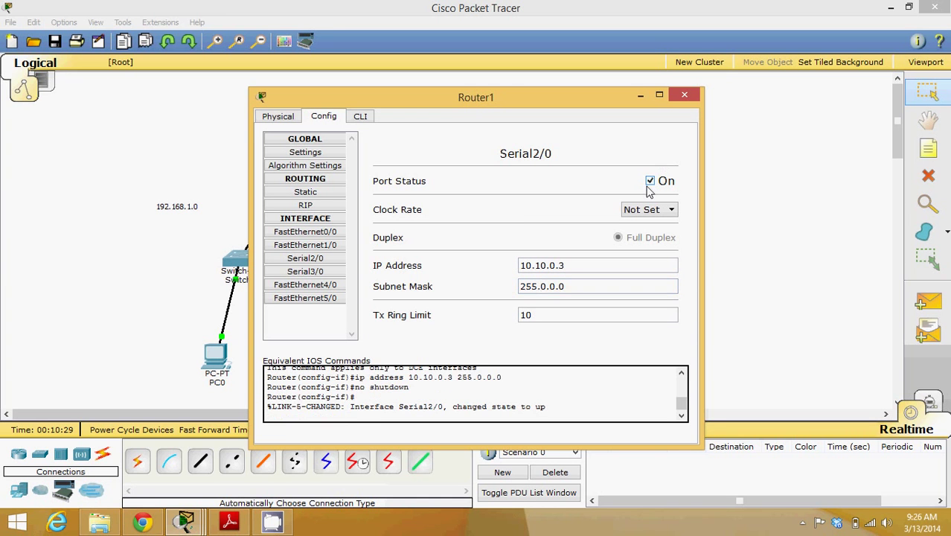
{"action": "left_click", "coordinate": [685, 95]}
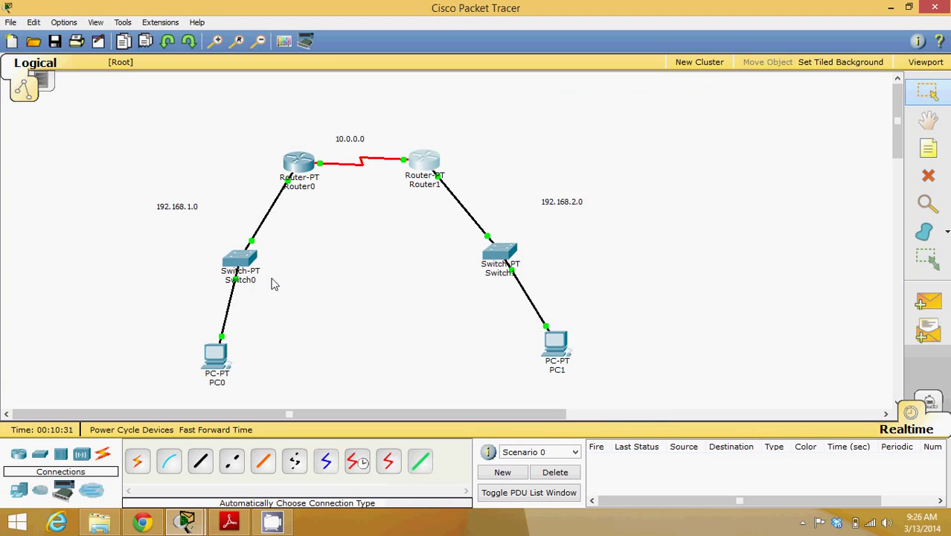
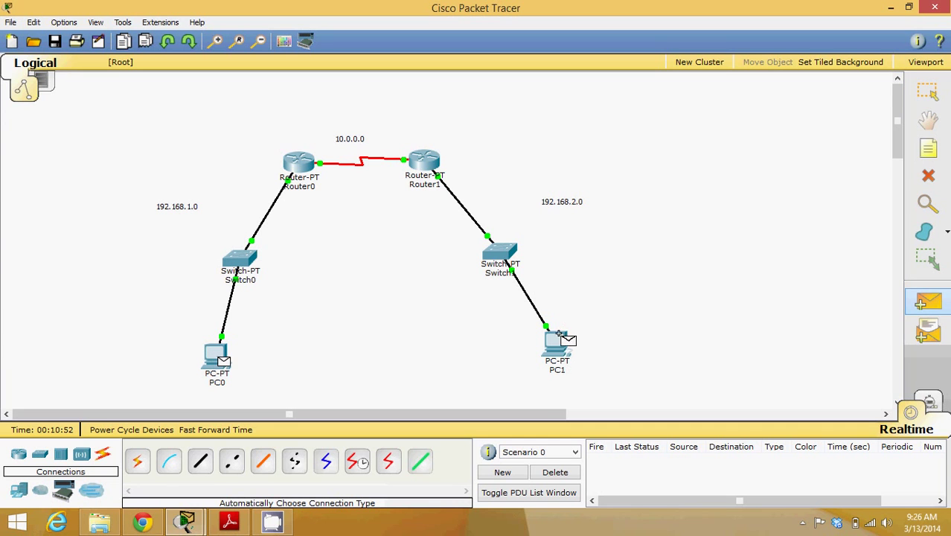
Finish sending a simple test packet from PC0 to PC1 and delete the test scenario.
{"action": "left_click", "coordinate": [557, 341]}
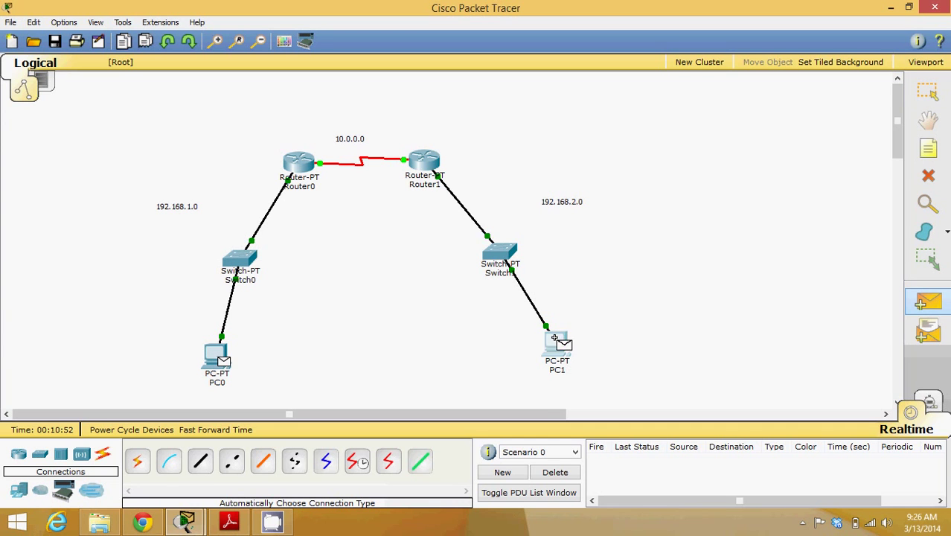
{"action": "left_click", "coordinate": [555, 474]}
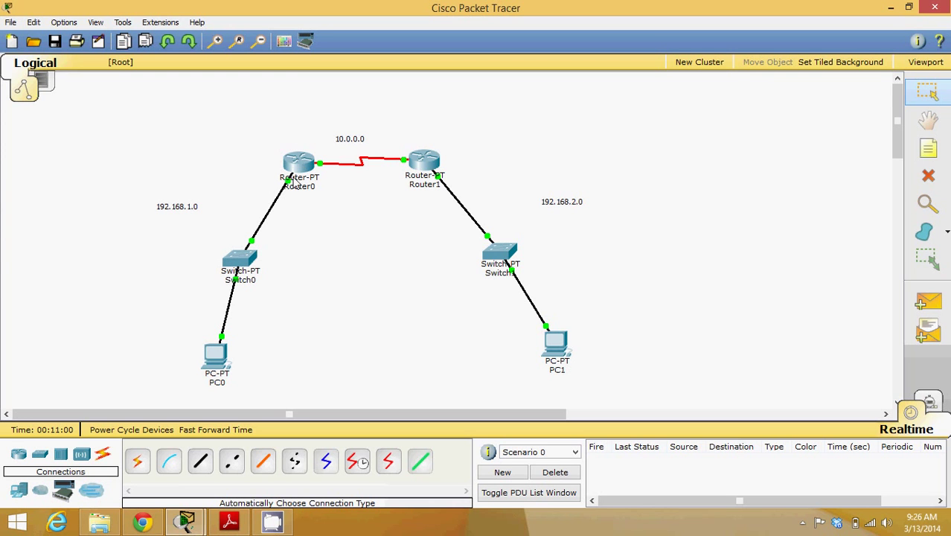
Open Router0's RIP routing configuration and add the network 192.168.1.0.
{"action": "mouse_move", "coordinate": [300, 165]}
{"action": "left_click", "coordinate": [298, 164]}
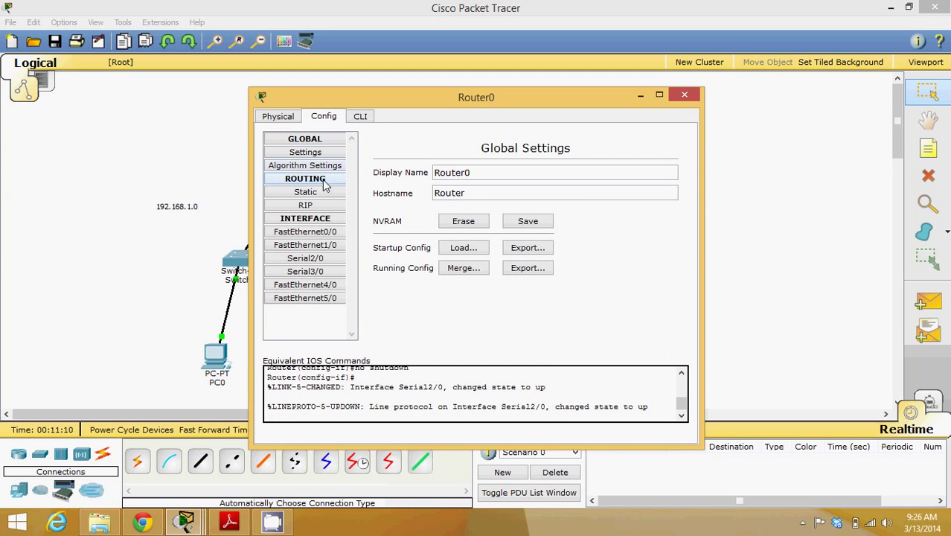
{"action": "left_click", "coordinate": [311, 195]}
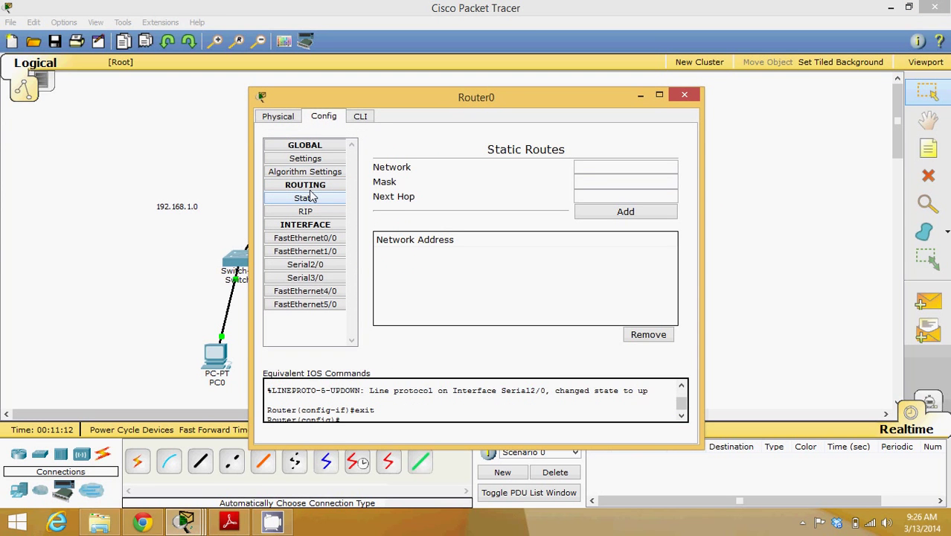
{"action": "left_click", "coordinate": [305, 212]}
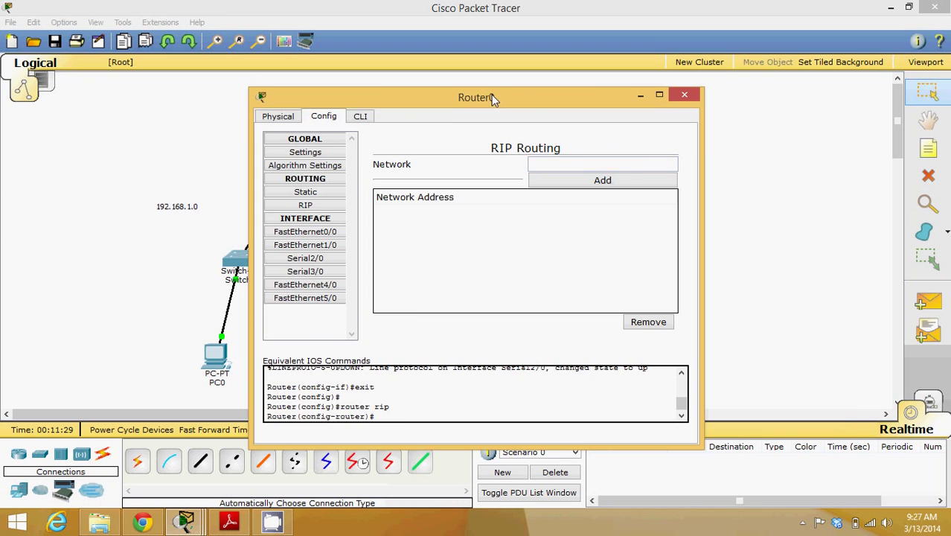
{"action": "left_click_drag", "start_coordinate": [491, 99], "coordinate": [643, 108]}
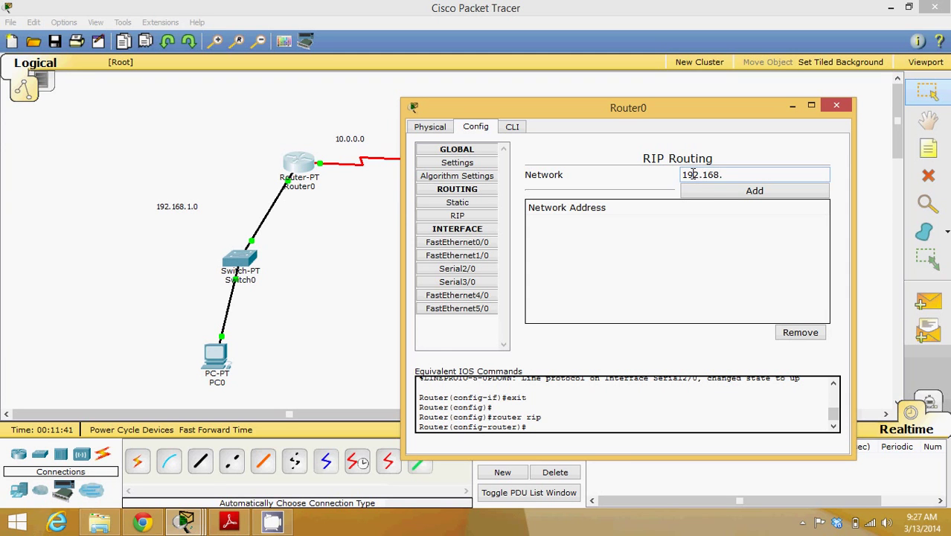
{"action": "type", "text": "0"}
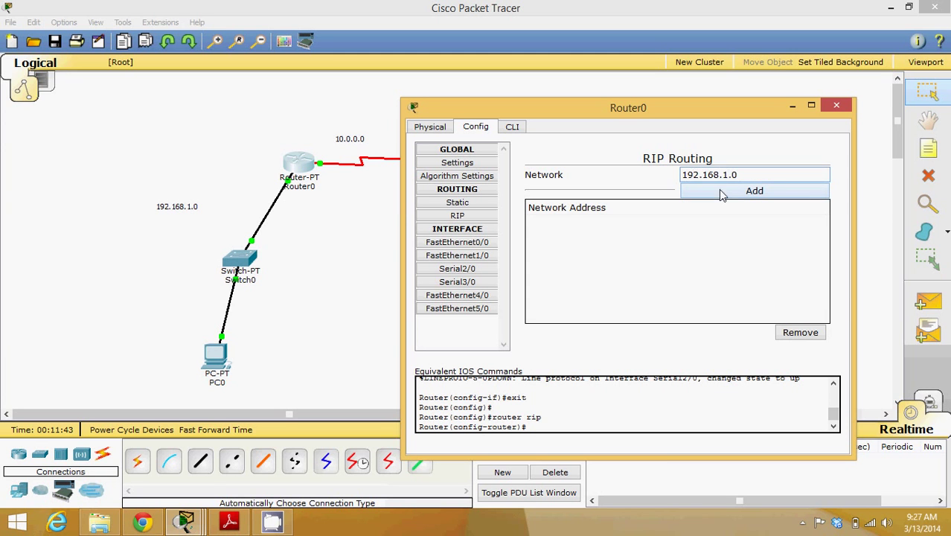
{"action": "left_click", "coordinate": [718, 190]}
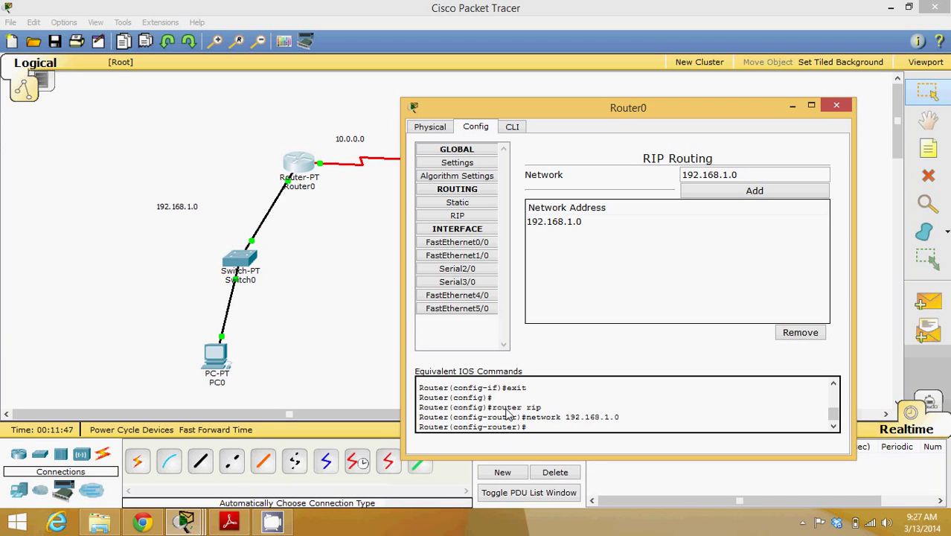
Add the network 10.0.0.0 to Router0's RIP routing.
{"action": "left_click_drag", "start_coordinate": [492, 408], "coordinate": [544, 418]}
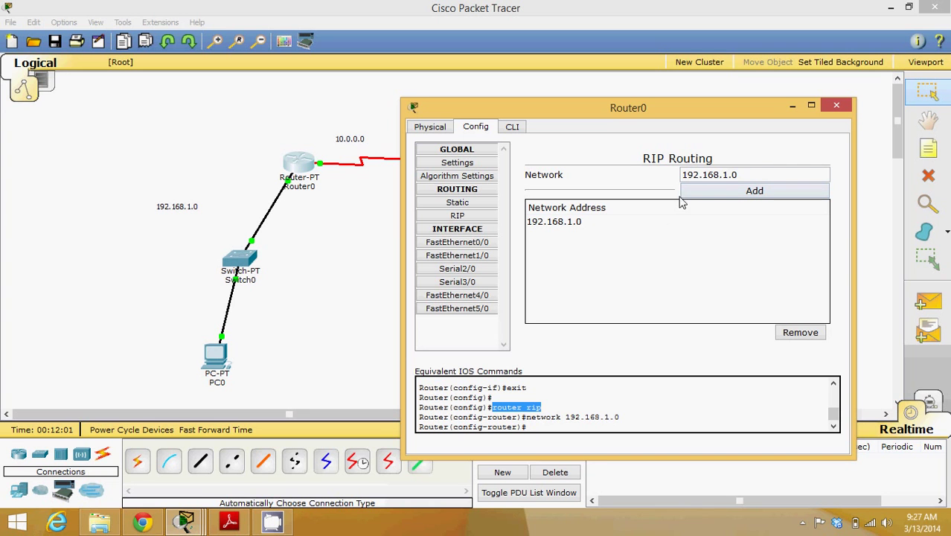
{"action": "left_click_drag", "start_coordinate": [741, 174], "coordinate": [668, 176]}
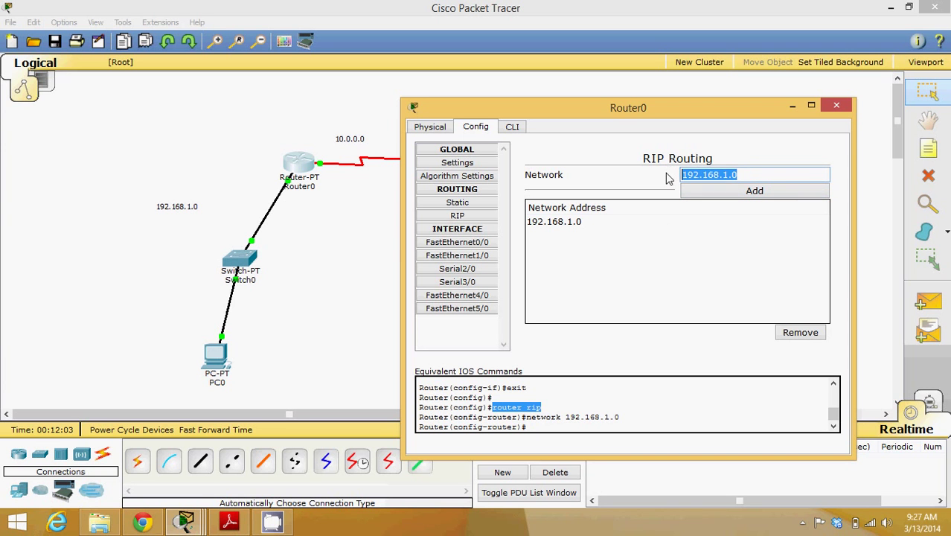
{"action": "type", "text": "10.0.0"}
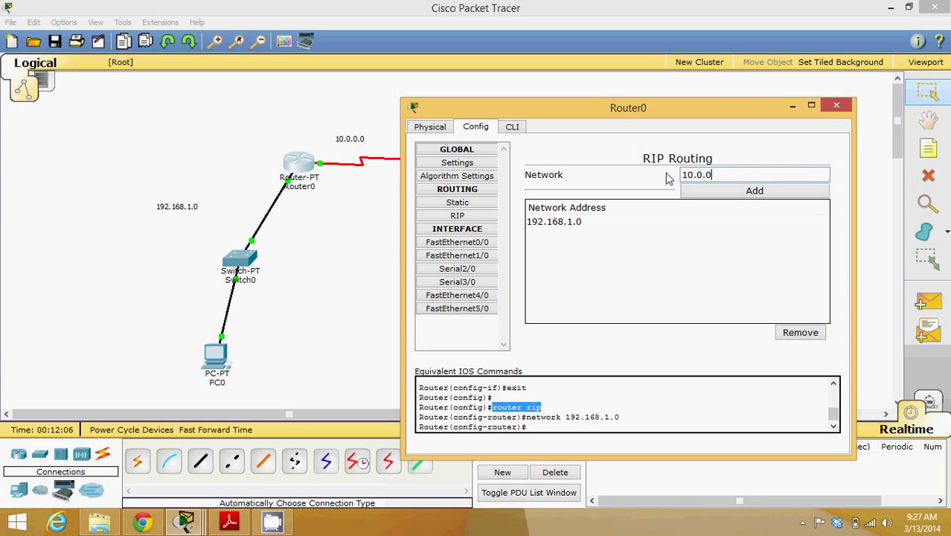
{"action": "type", "text": ".0"}
{"action": "left_click", "coordinate": [721, 192]}
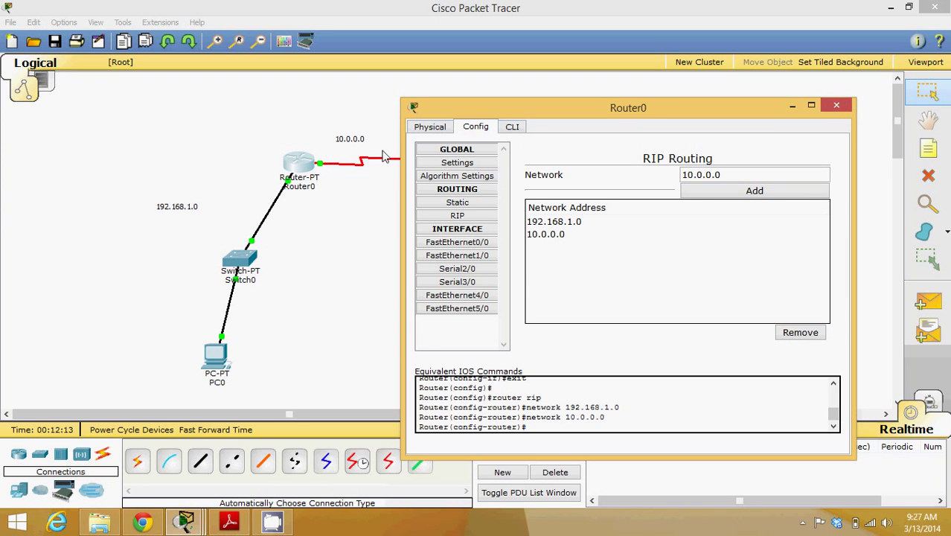
Save Router0's configuration to NVRAM and close its settings window.
{"action": "left_click", "coordinate": [430, 128]}
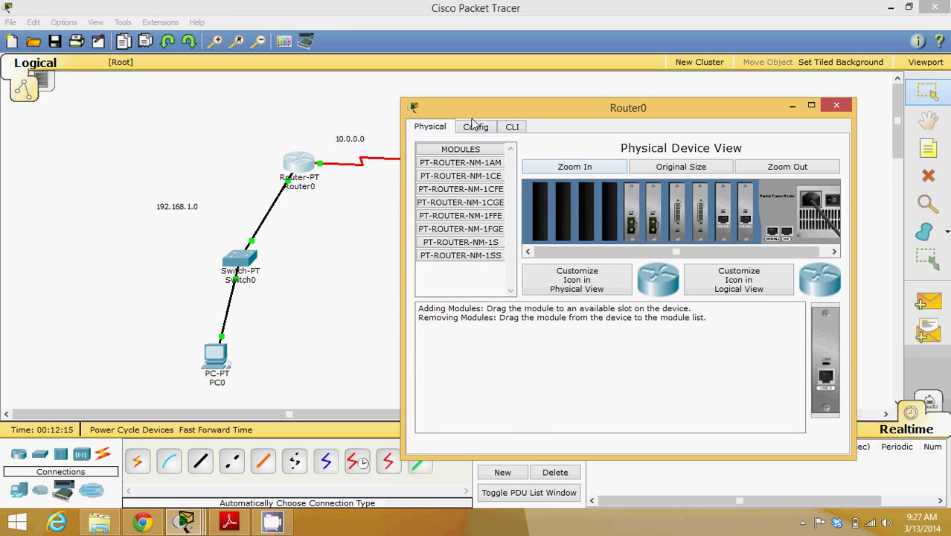
{"action": "left_click", "coordinate": [474, 127]}
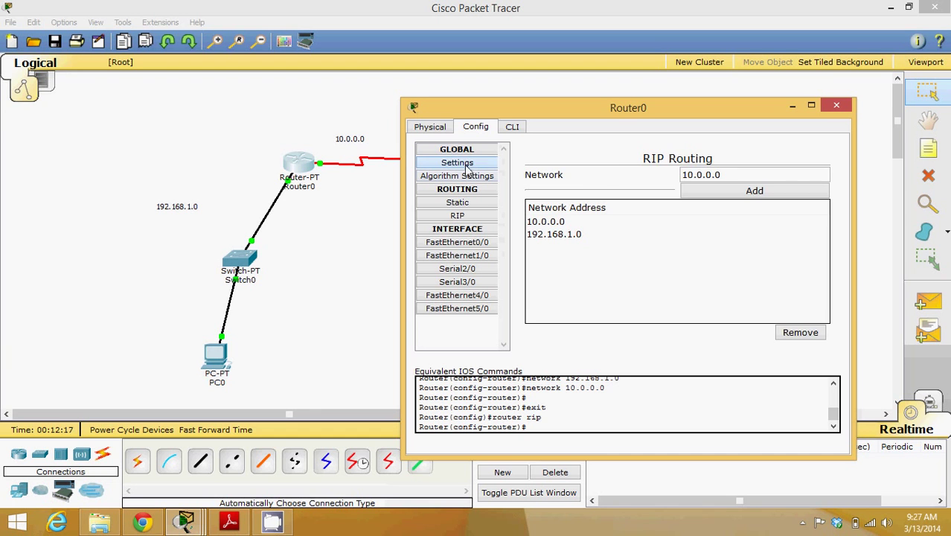
{"action": "left_click", "coordinate": [459, 164]}
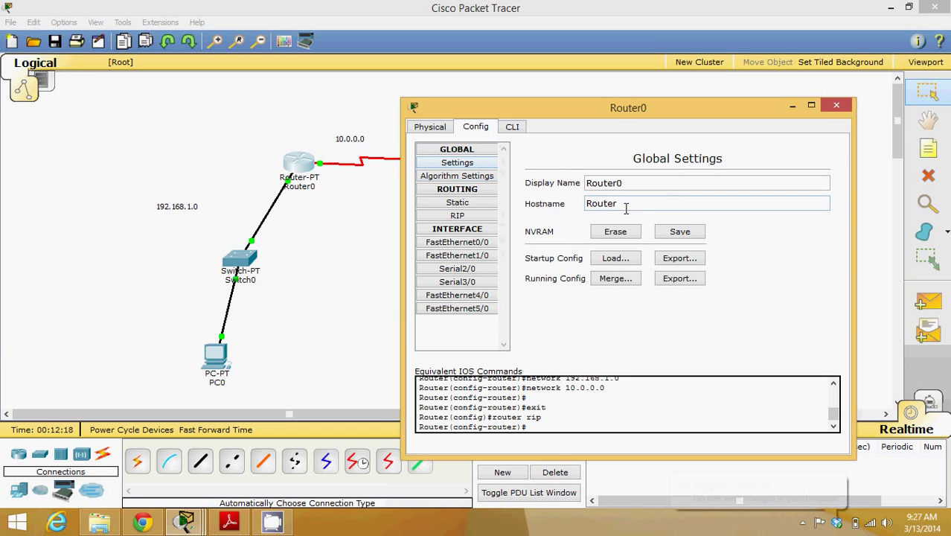
{"action": "left_click", "coordinate": [682, 233]}
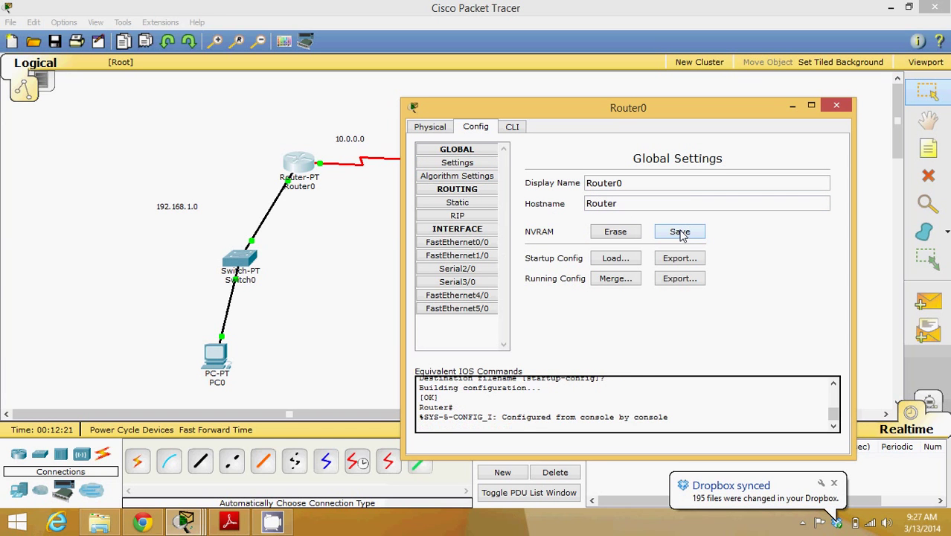
{"action": "left_click", "coordinate": [626, 204]}
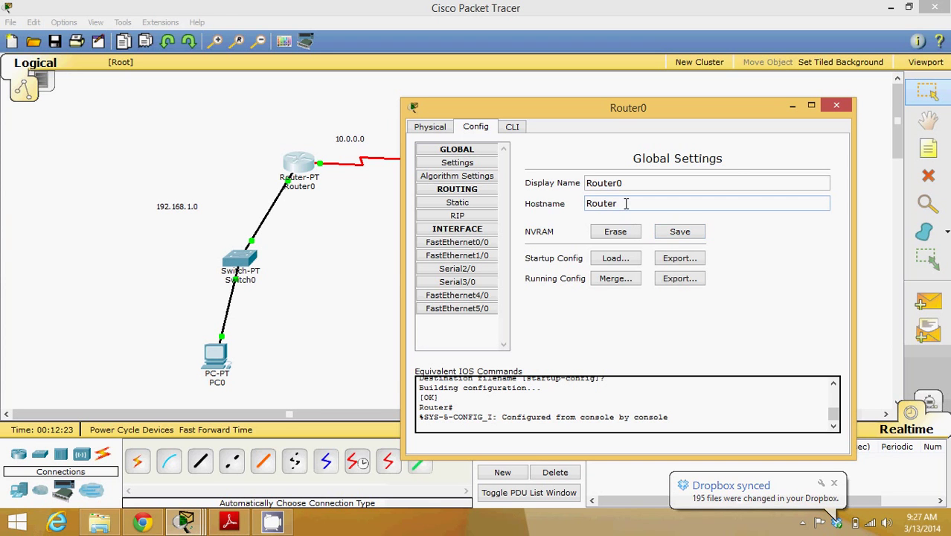
{"action": "left_click", "coordinate": [681, 233]}
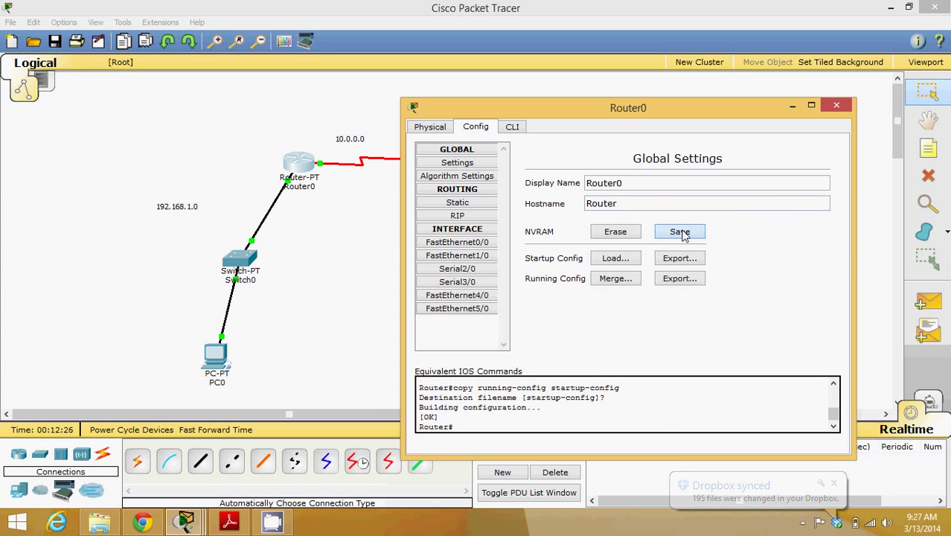
{"action": "left_click", "coordinate": [836, 108]}
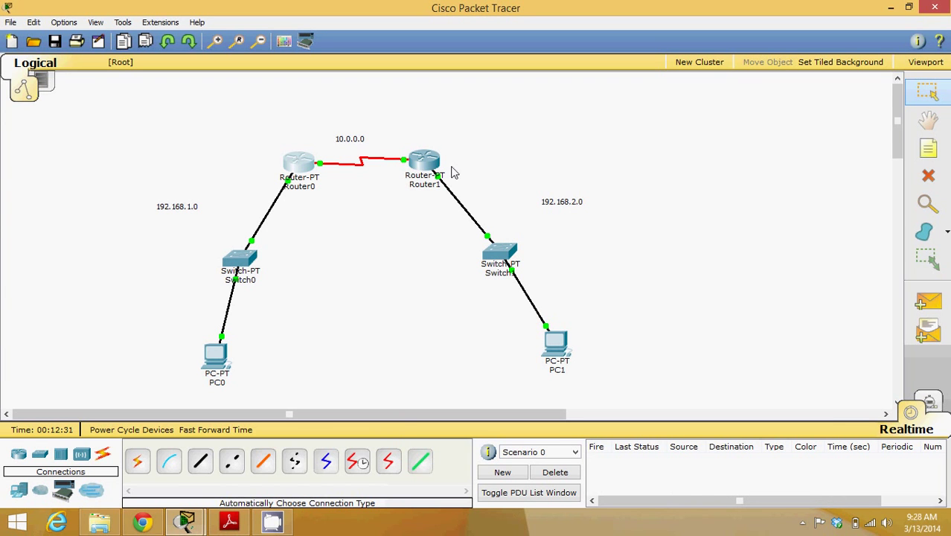
Open Router1's command line interface and exit interface configuration mode to global configuration mode.
{"action": "left_click", "coordinate": [424, 160]}
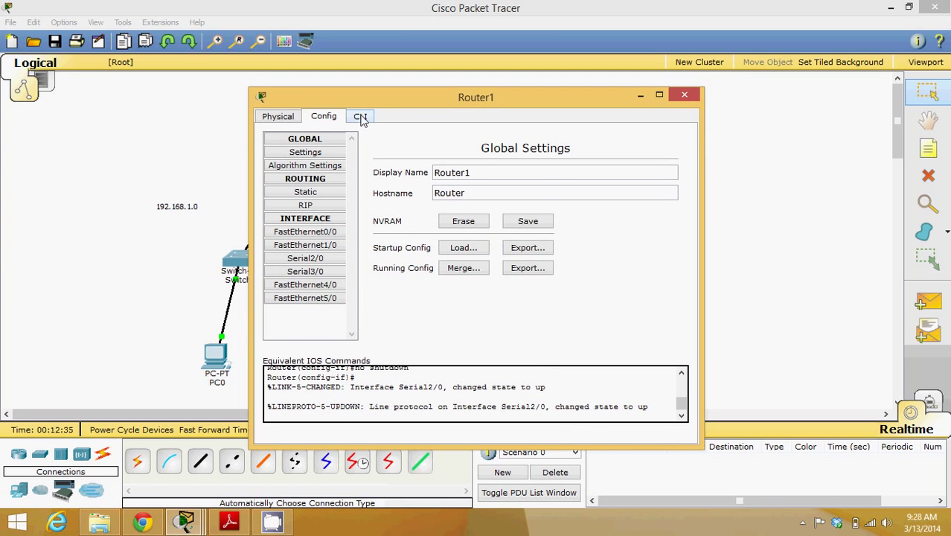
{"action": "left_click", "coordinate": [361, 117]}
{"action": "key", "text": "Return"}
{"action": "key", "text": "Return"}
{"action": "key", "text": "Return"}
{"action": "key", "text": "Return"}
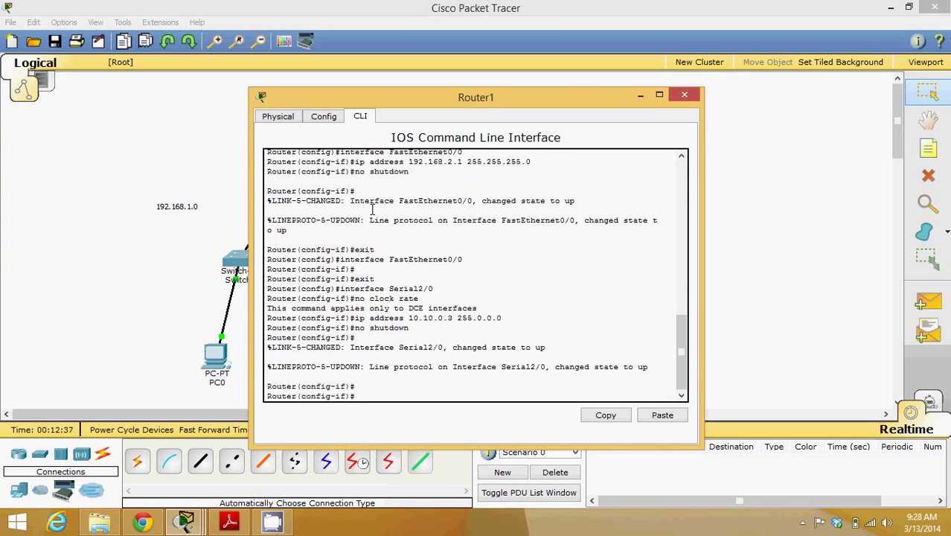
{"action": "type", "text": "exit"}
{"action": "key", "text": "Return"}
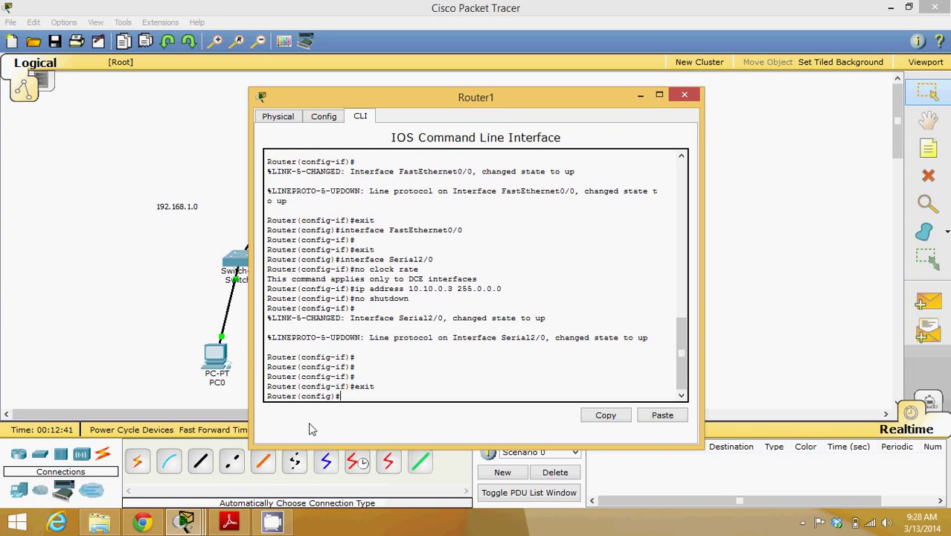
{"action": "key", "text": "Return"}
{"action": "key", "text": "Return"}
{"action": "key", "text": "Return"}
{"action": "key", "text": "Return"}
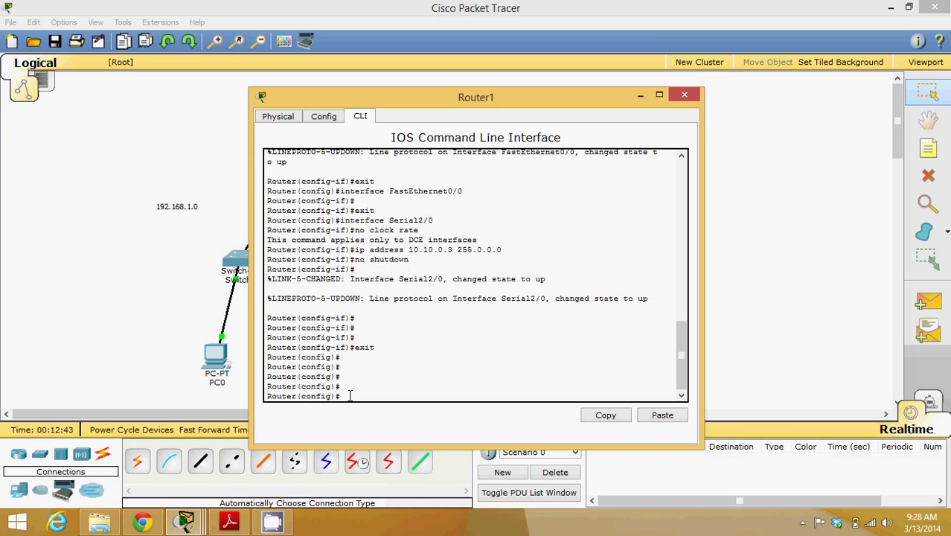
Enable RIP on Router1 with router rip, add networks 192.168.2.0 and 10.0.0.0, and exit router configuration mode.
{"action": "type", "text": "router rip"}
{"action": "key", "text": "Return"}
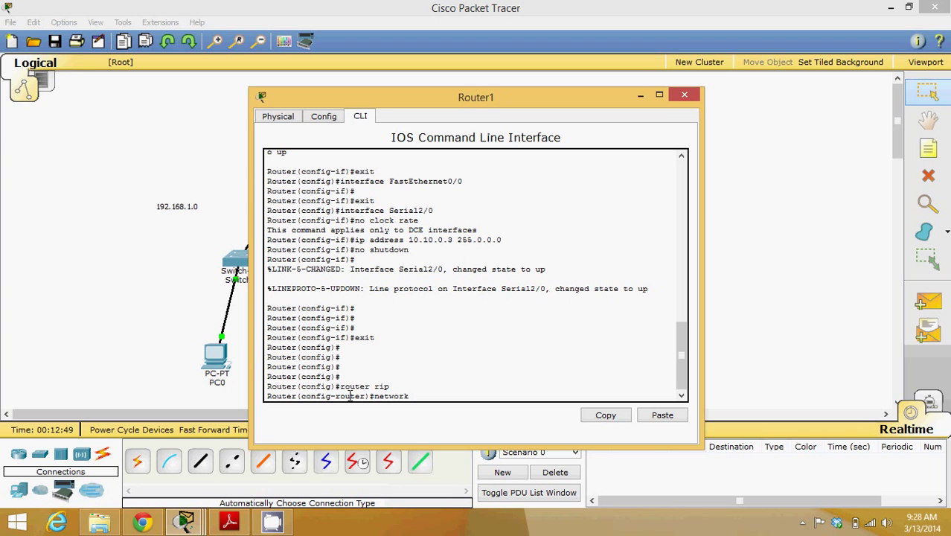
{"action": "type", "text": "network 192.168.2.0"}
{"action": "key", "text": "Return"}
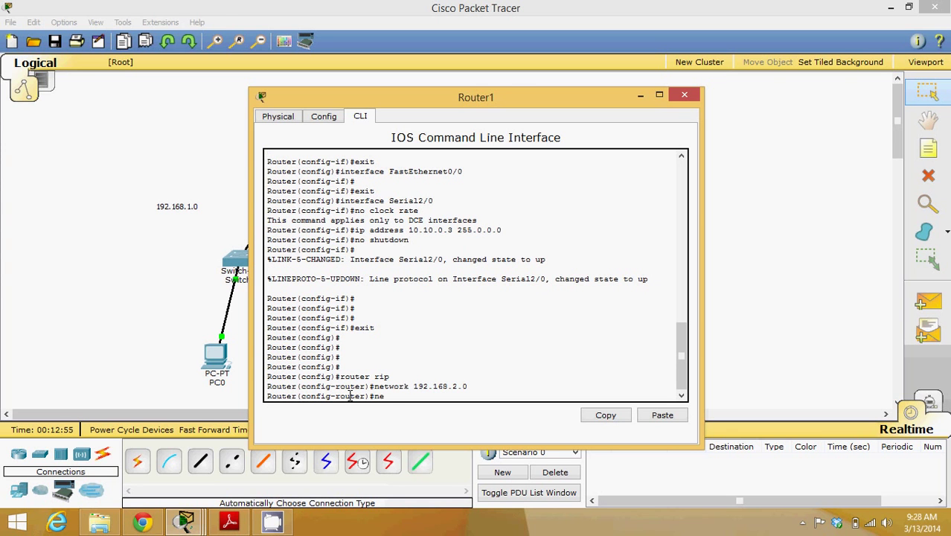
{"action": "type", "text": "network 10."}
{"action": "key", "text": "Return"}
{"action": "key", "text": "Return"}
{"action": "key", "text": "Return"}
{"action": "type", "text": "exi"}
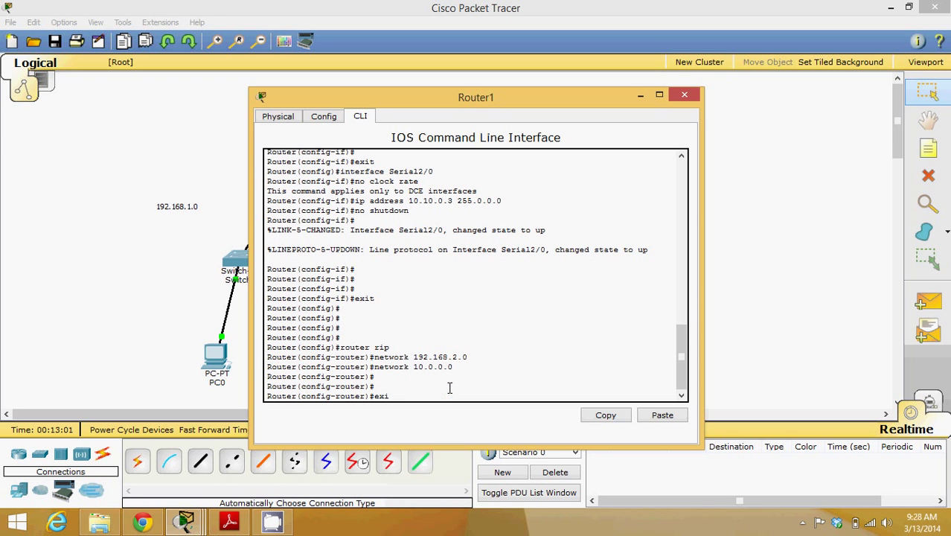
{"action": "type", "text": "t"}
{"action": "key", "text": "Return"}
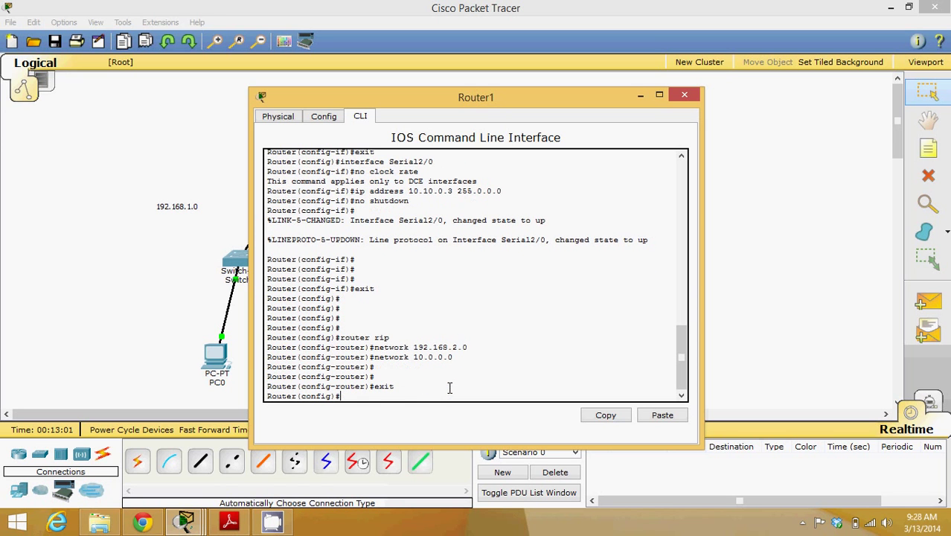
Save Router1's configuration to NVRAM and close its settings window.
{"action": "left_click", "coordinate": [324, 117]}
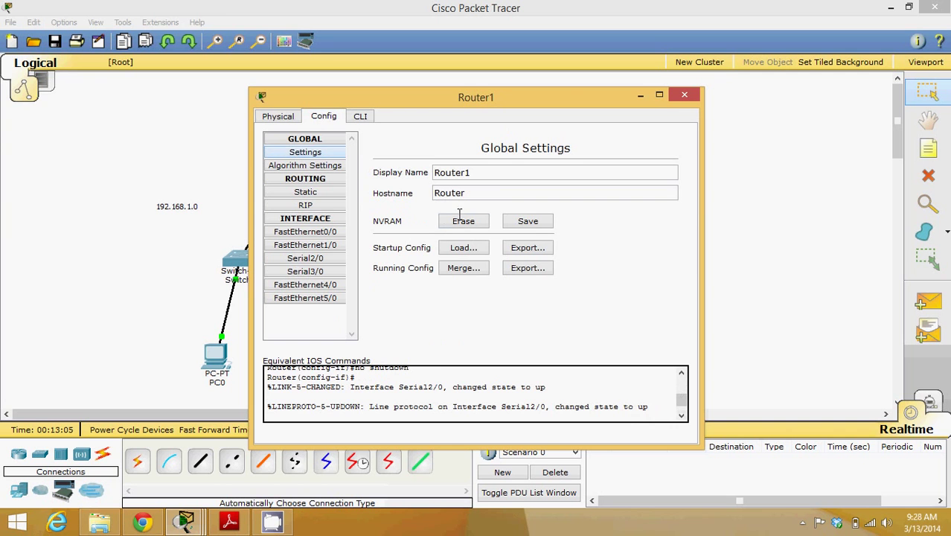
{"action": "left_click", "coordinate": [532, 221]}
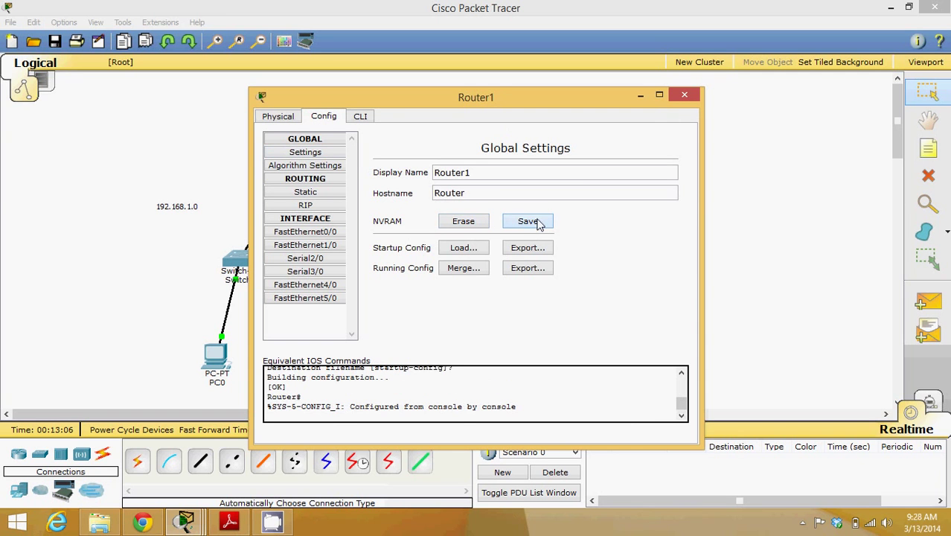
{"action": "left_click", "coordinate": [684, 96]}
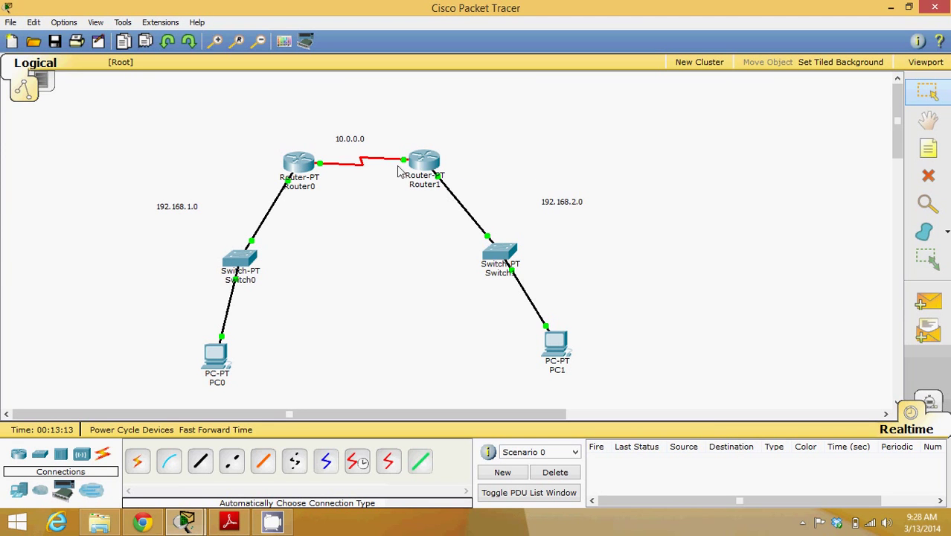
Test the routed connection with a simple packet from PC0 to PC1, and clear the test scenario.
{"action": "left_click", "coordinate": [928, 301]}
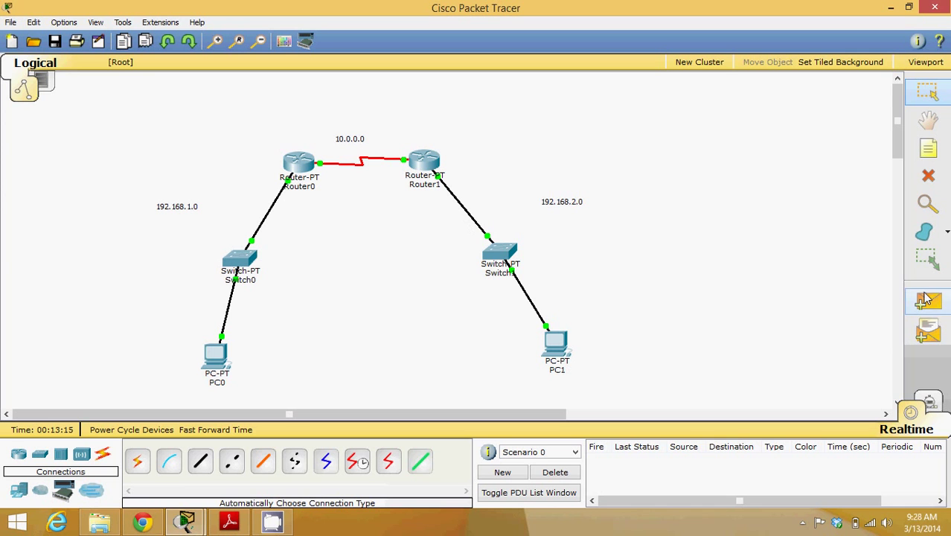
{"action": "left_click", "coordinate": [208, 358]}
{"action": "left_click", "coordinate": [556, 344]}
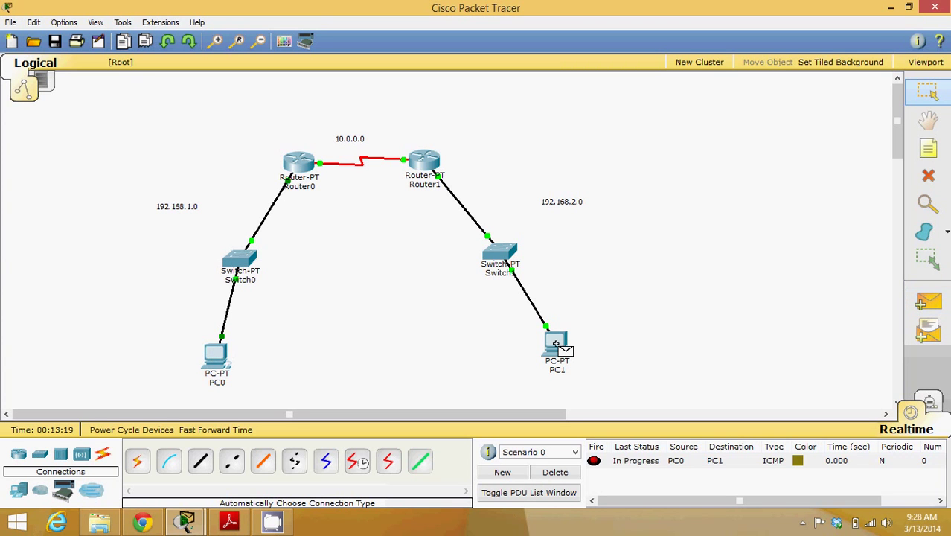
{"action": "left_click", "coordinate": [555, 471]}
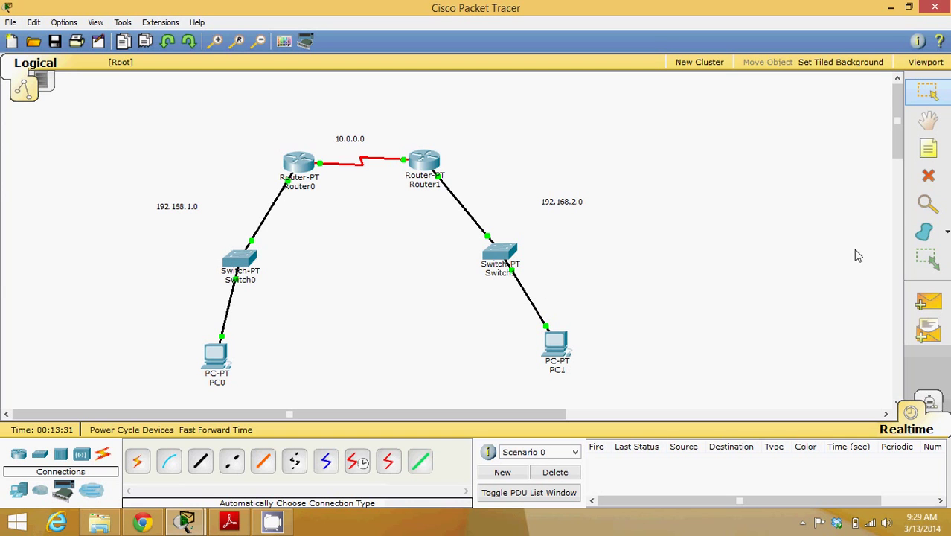
Test the serial link with a simple packet from Router0 to Router1, and clear the test scenario.
{"action": "left_click", "coordinate": [928, 302]}
{"action": "left_click", "coordinate": [296, 159]}
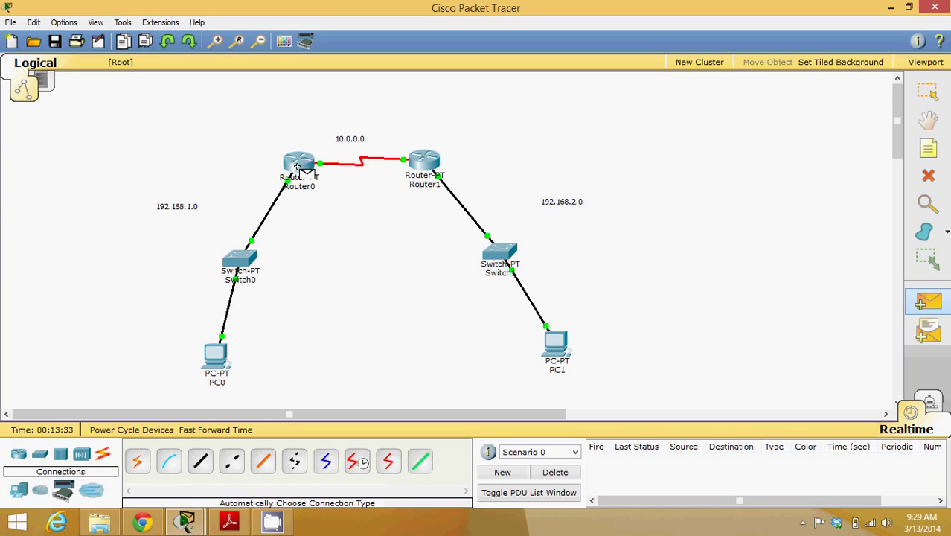
{"action": "left_click", "coordinate": [420, 159]}
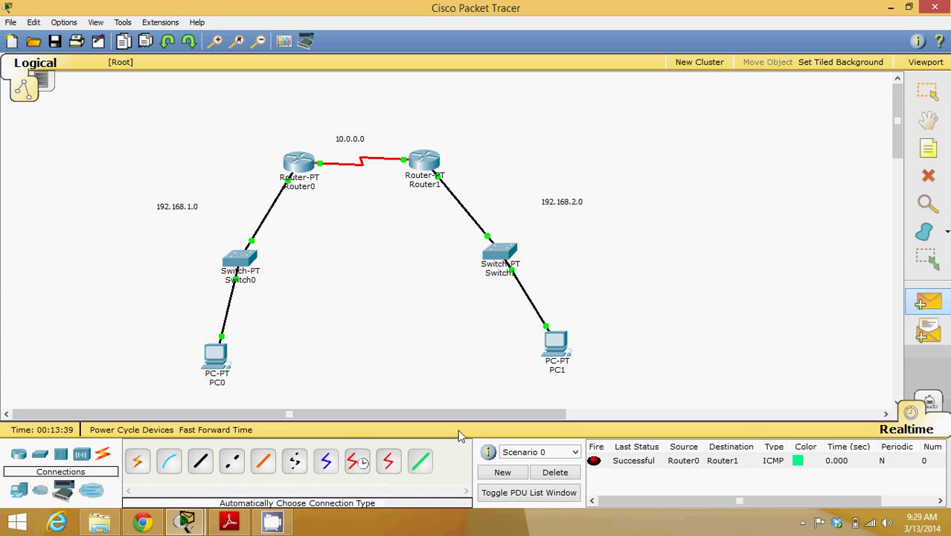
{"action": "left_click", "coordinate": [550, 472]}
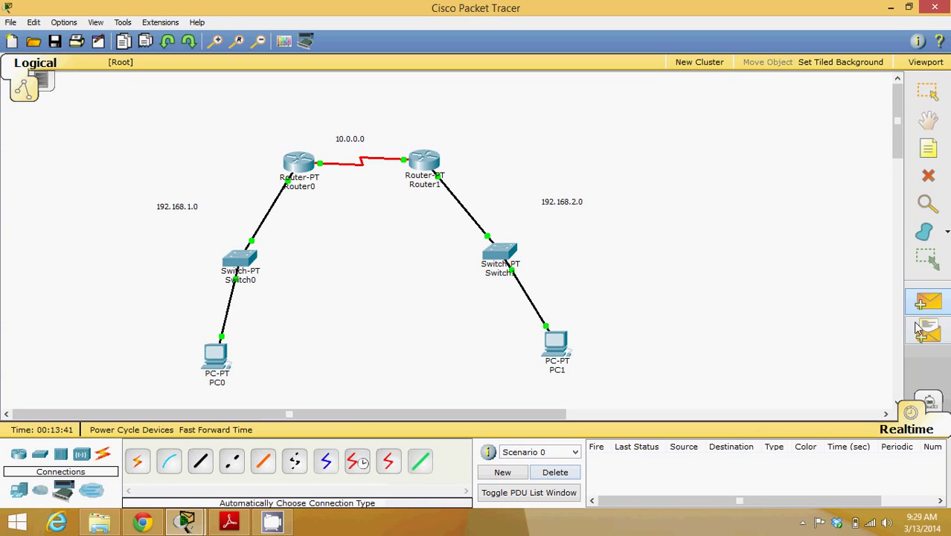
Test with a simple packet from PC0 to PC1, and clear the test scenario in Simulation mode.
{"action": "left_click", "coordinate": [220, 363]}
{"action": "left_click", "coordinate": [555, 344]}
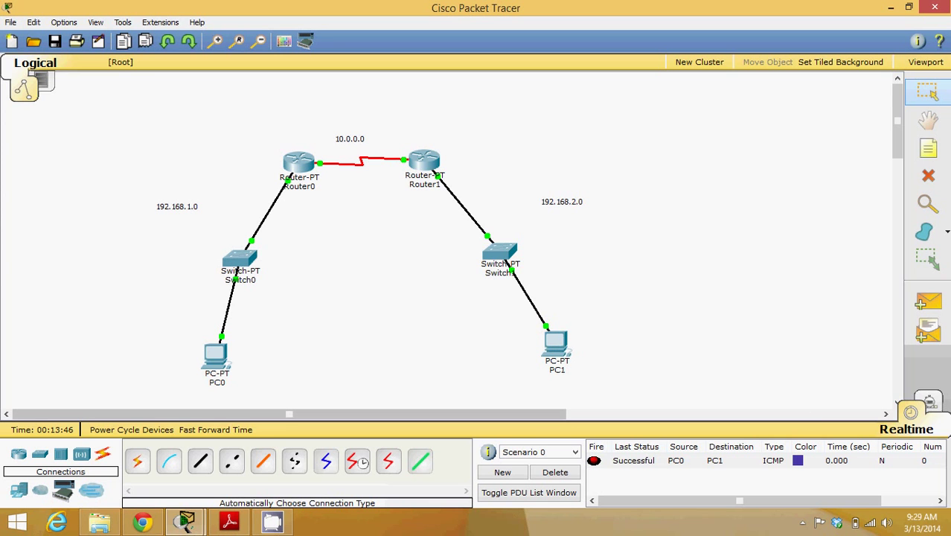
{"action": "left_click", "coordinate": [931, 402]}
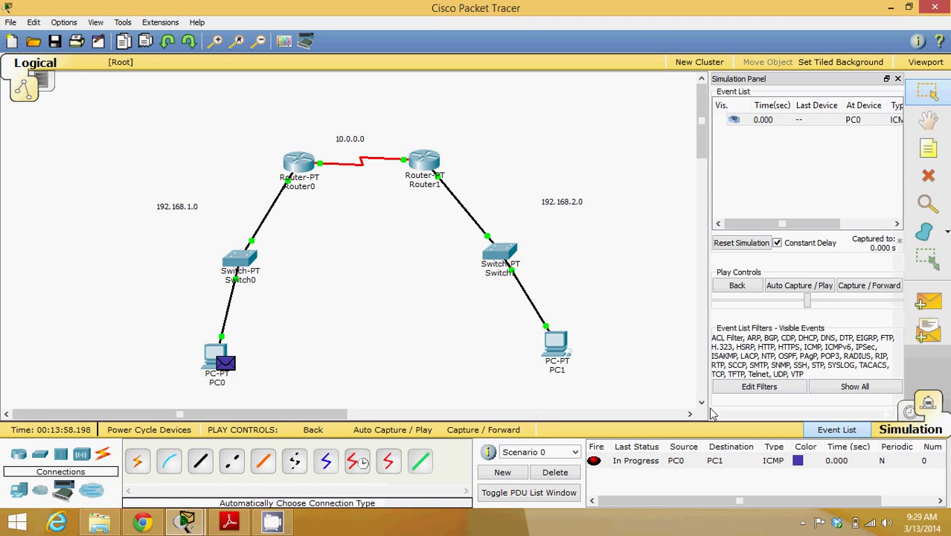
{"action": "left_click", "coordinate": [555, 472]}
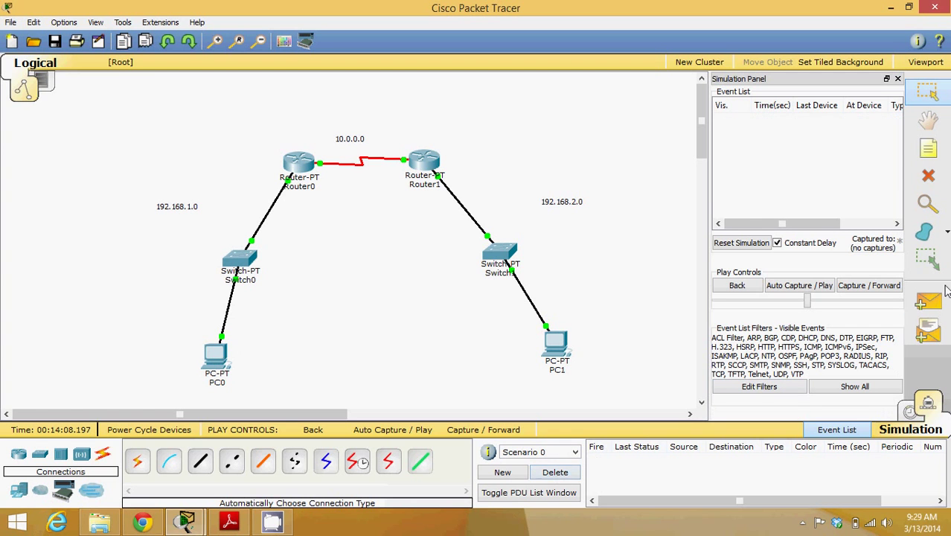
Add a simple packet from PC0 to PC1 in the simulation and step it forward hop by hop until it reaches PC1.
{"action": "left_click", "coordinate": [218, 351]}
{"action": "left_click", "coordinate": [554, 341]}
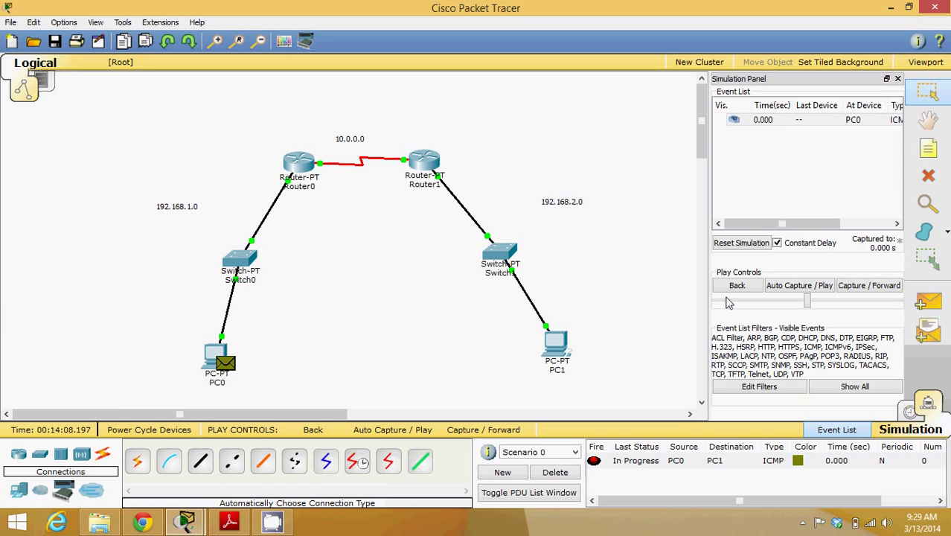
{"action": "left_click", "coordinate": [872, 287]}
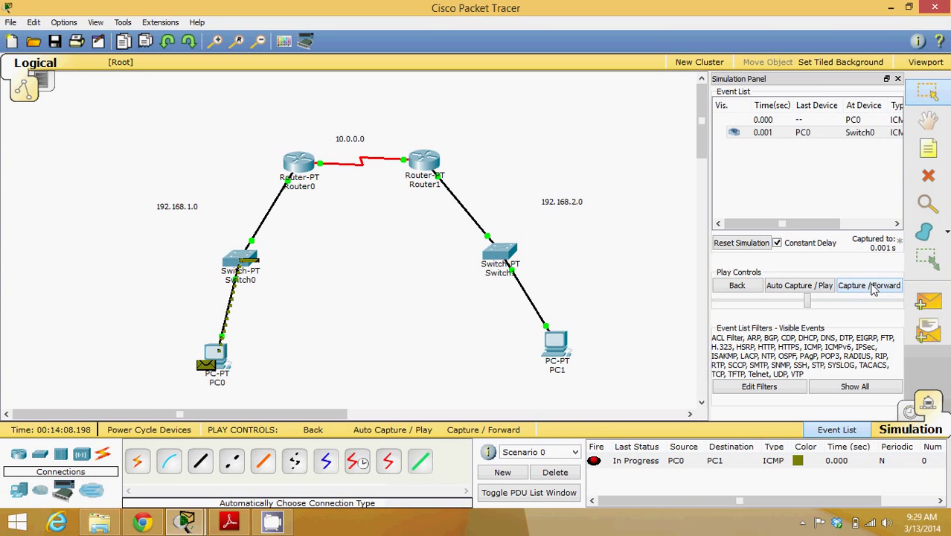
{"action": "left_click", "coordinate": [873, 286]}
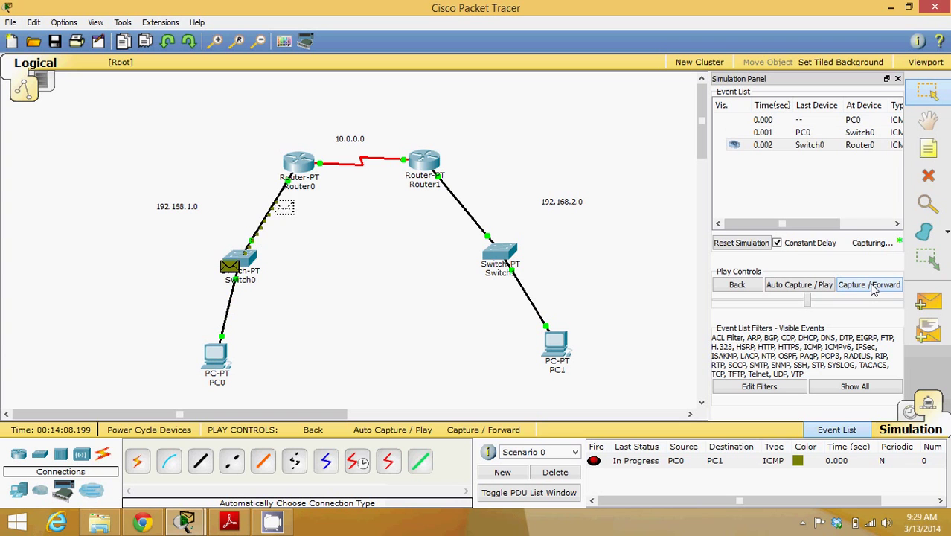
{"action": "left_click", "coordinate": [873, 287]}
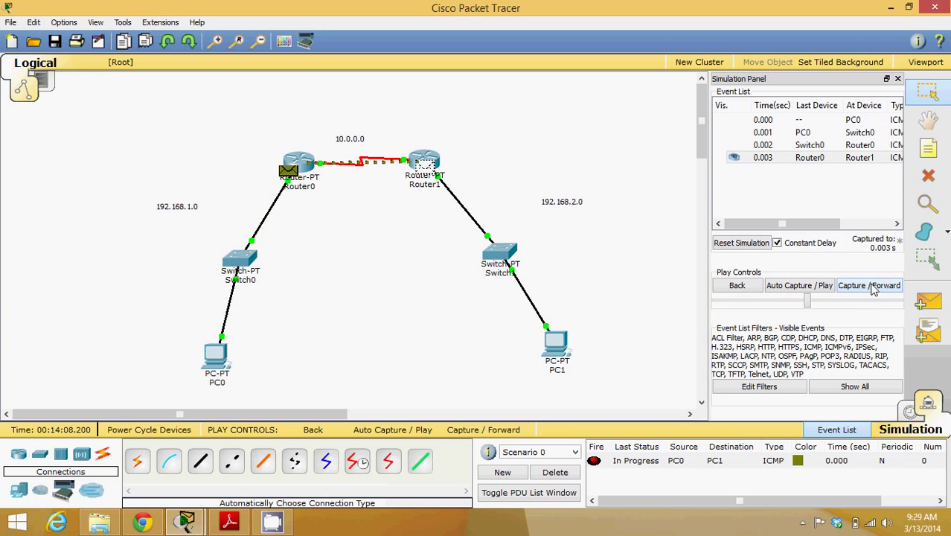
{"action": "left_click", "coordinate": [873, 287]}
{"action": "left_click", "coordinate": [873, 287]}
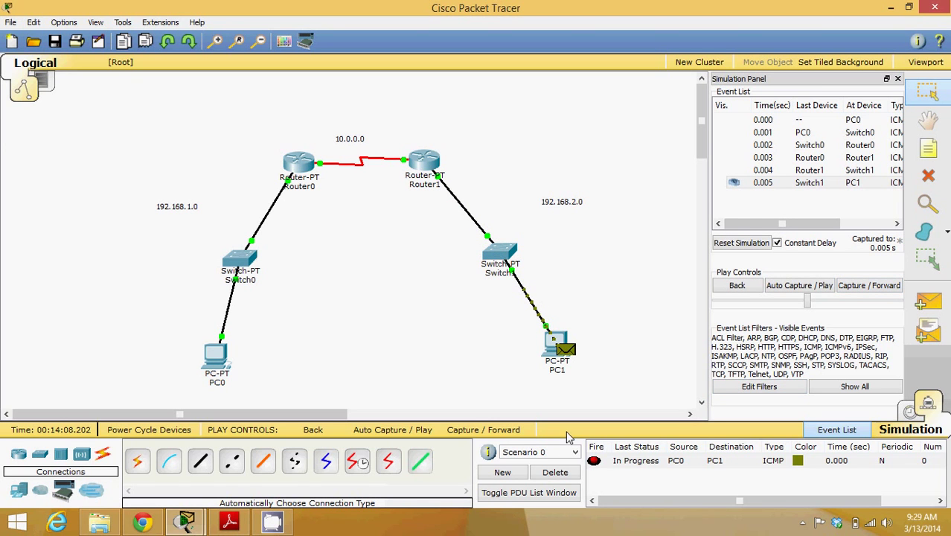
Clear the simulated packet's scenario and return to Realtime mode.
{"action": "left_click", "coordinate": [557, 472]}
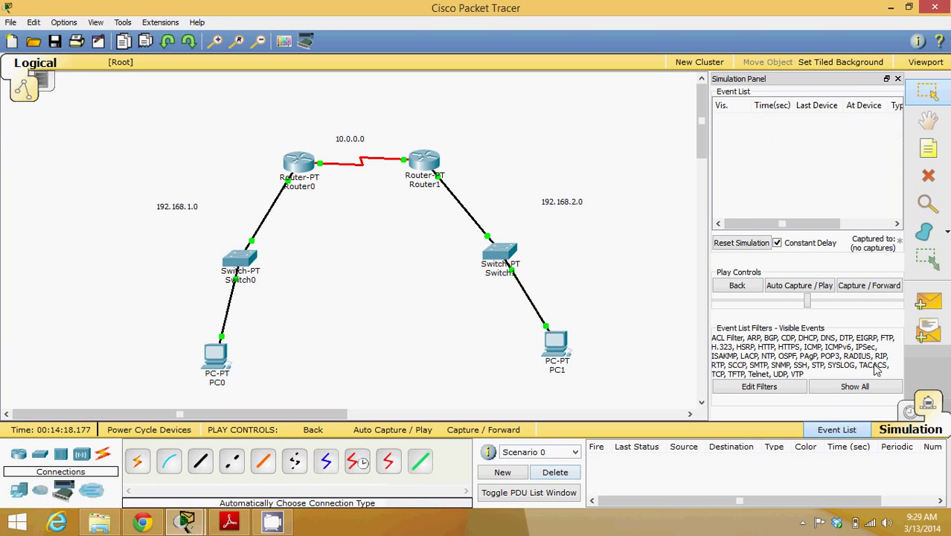
{"action": "left_click", "coordinate": [908, 411]}
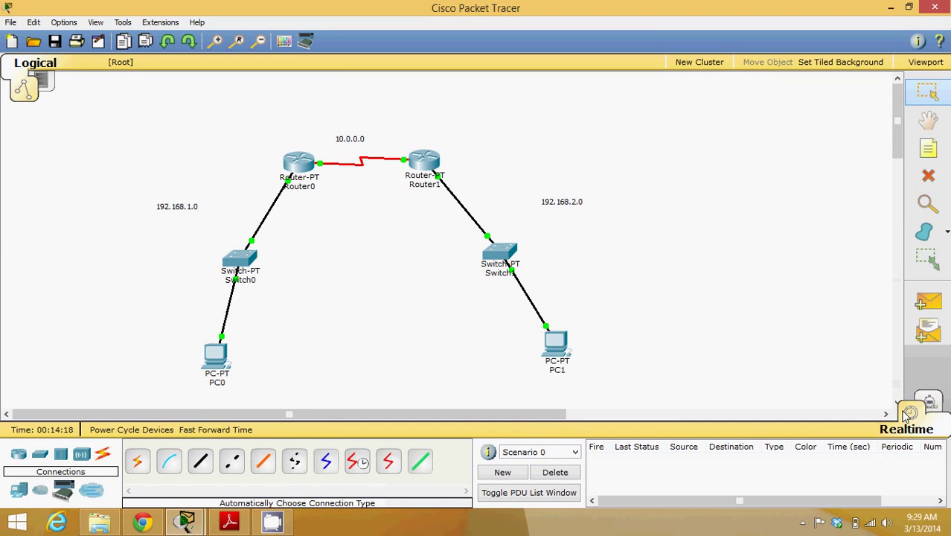